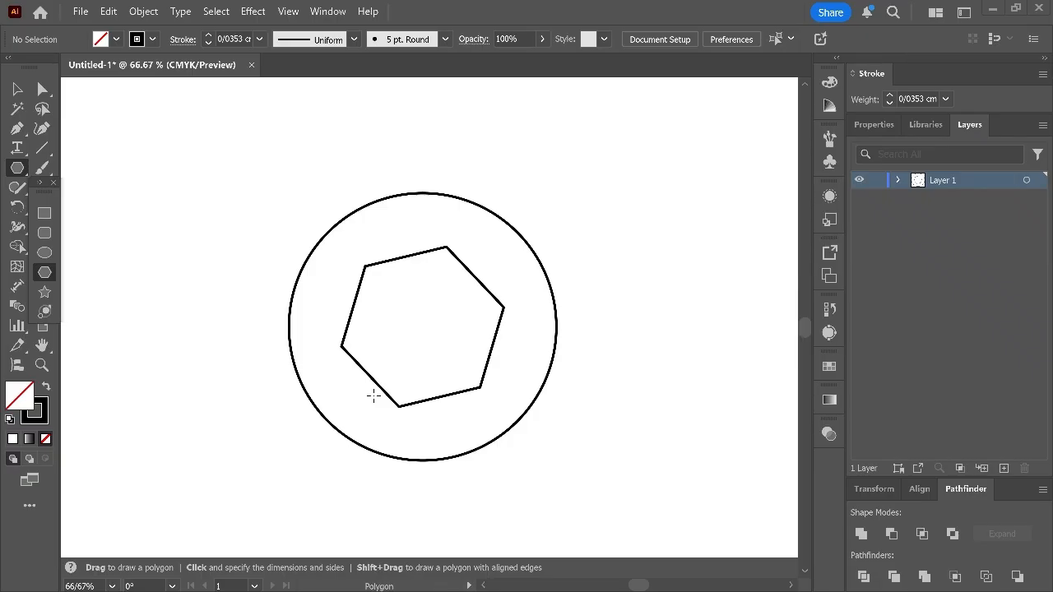
Select the circle and the hexagon inside it and make a blend between them
key(v)
drag(279, 178, 532, 431)
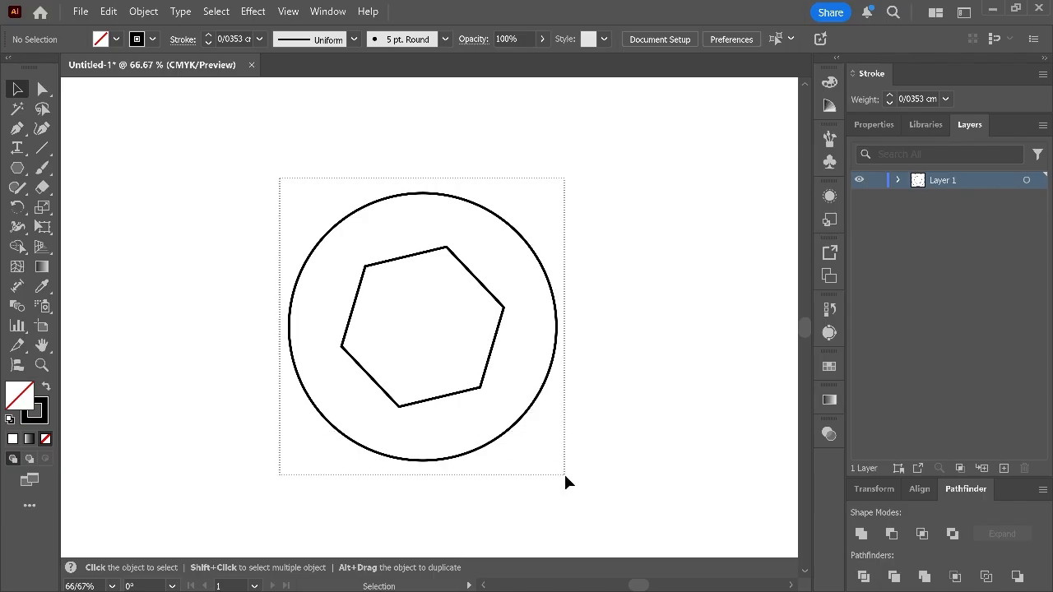
drag(566, 481, 565, 481)
key(ctrl+alt+b)
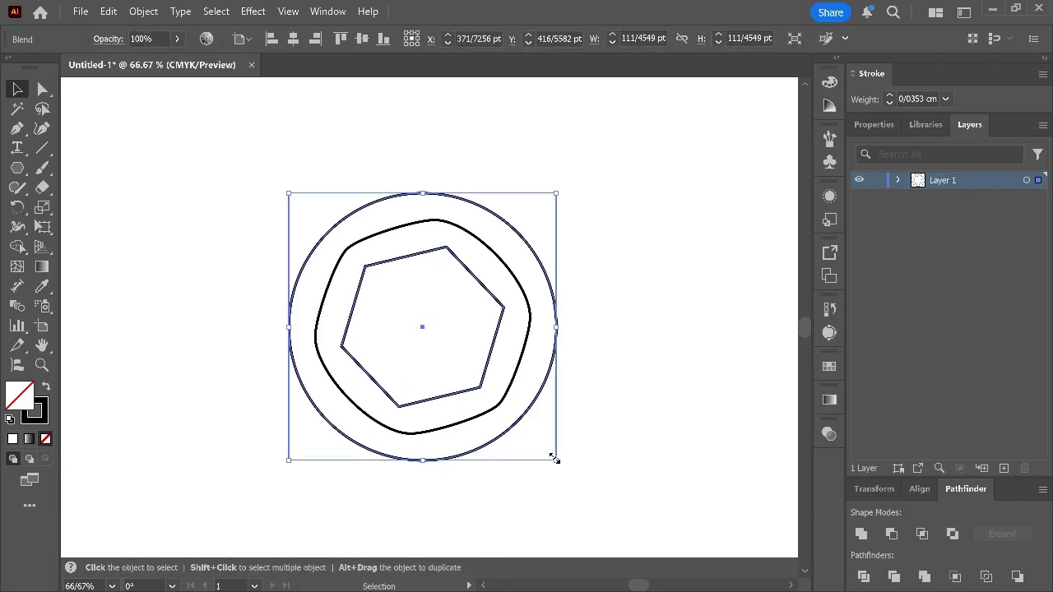
Set the blend's spacing to Specified Steps with 4 steps
double_click(18, 307)
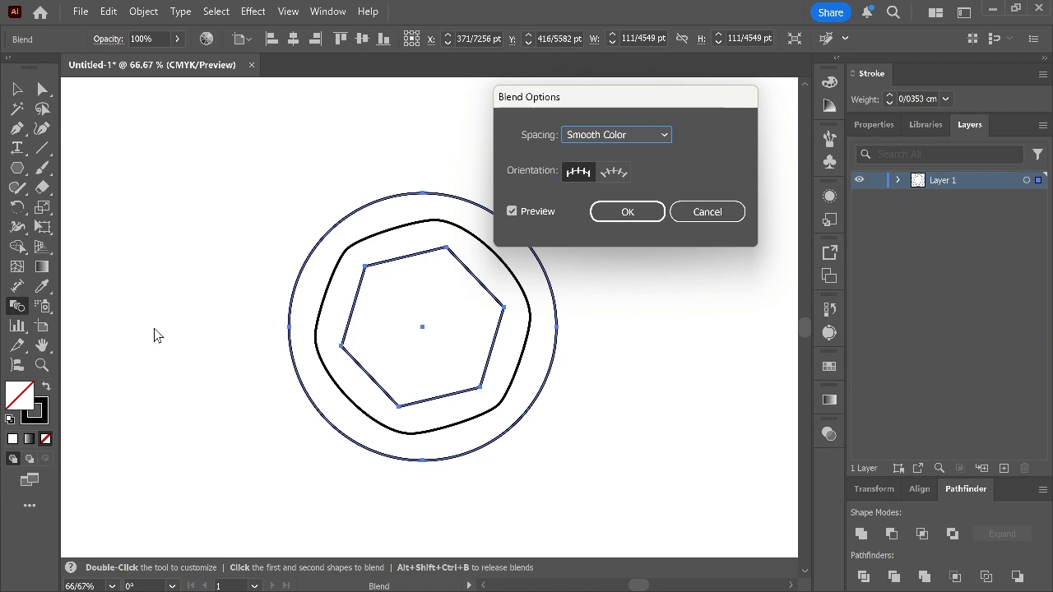
click(665, 135)
click(660, 166)
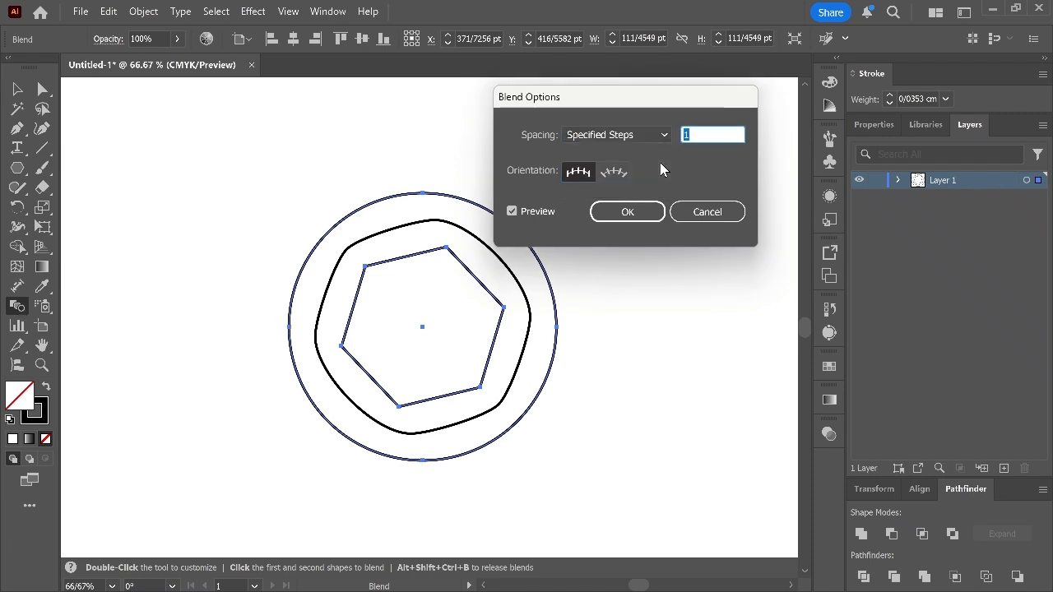
key(Up)
key(Up)
key(Up)
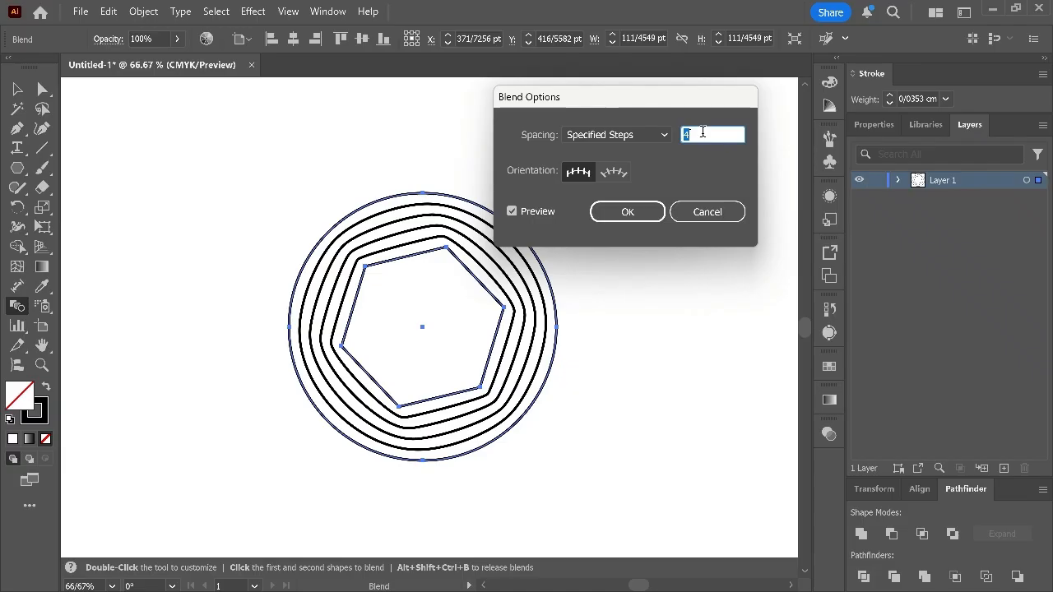
click(639, 212)
Expand the blend into separate paths and ungroup them
click(143, 12)
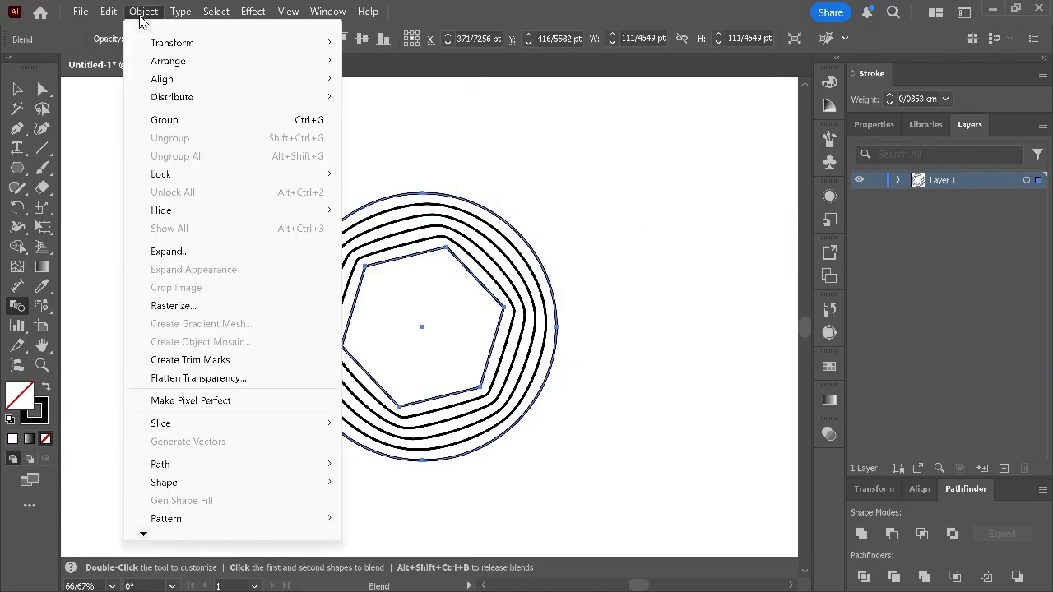
mouse_move(145, 535)
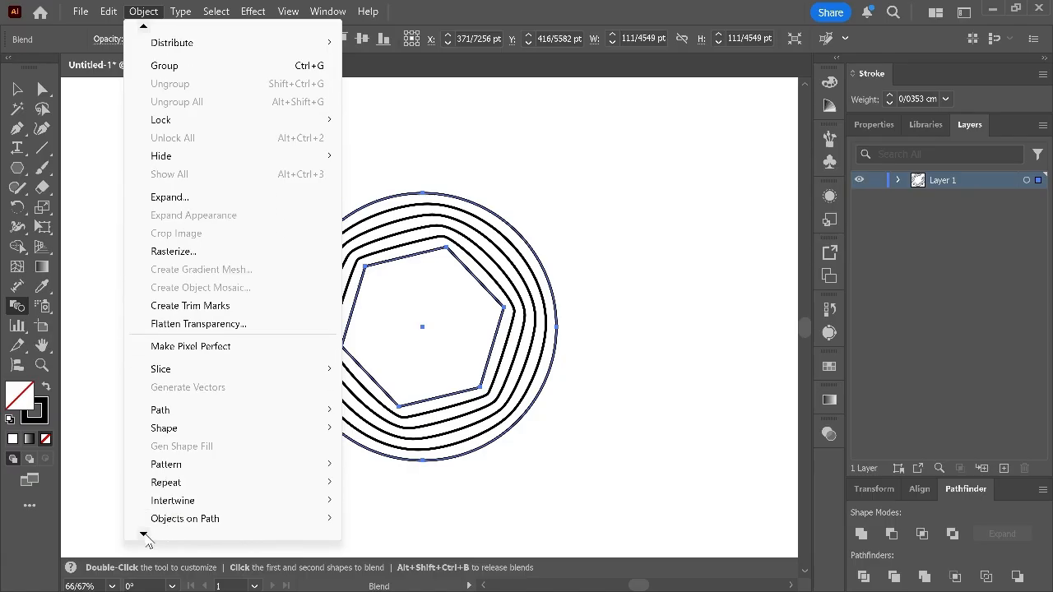
mouse_move(163, 519)
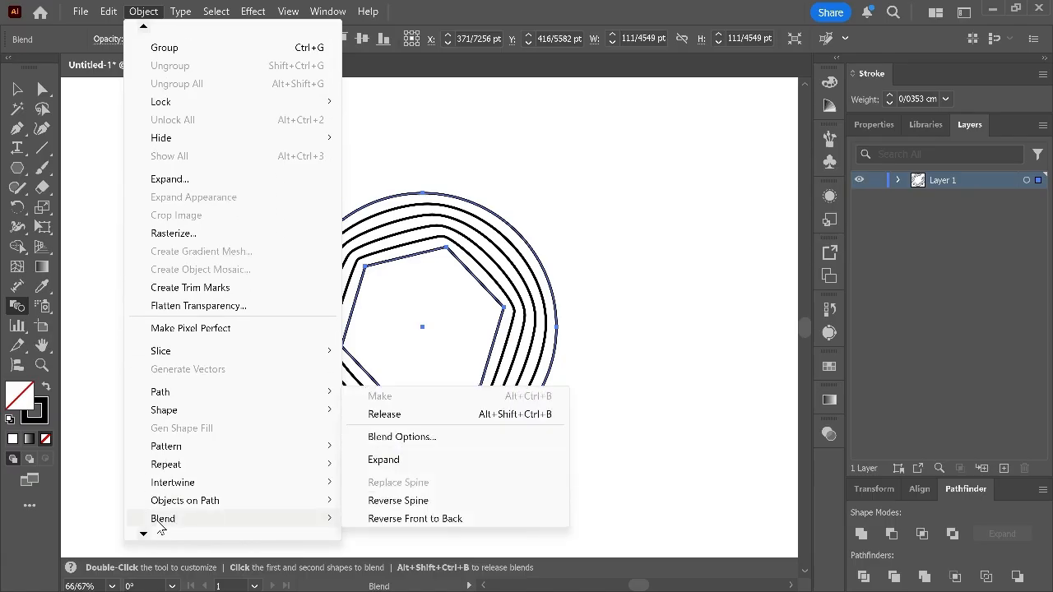
click(371, 499)
right_click(395, 449)
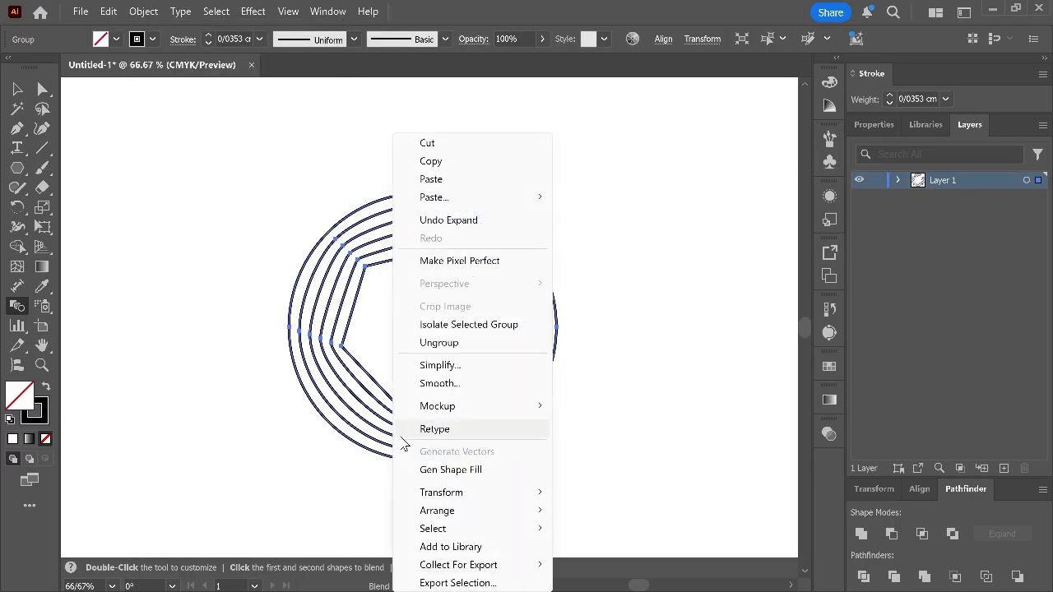
click(406, 343)
key(v)
right_click(442, 241)
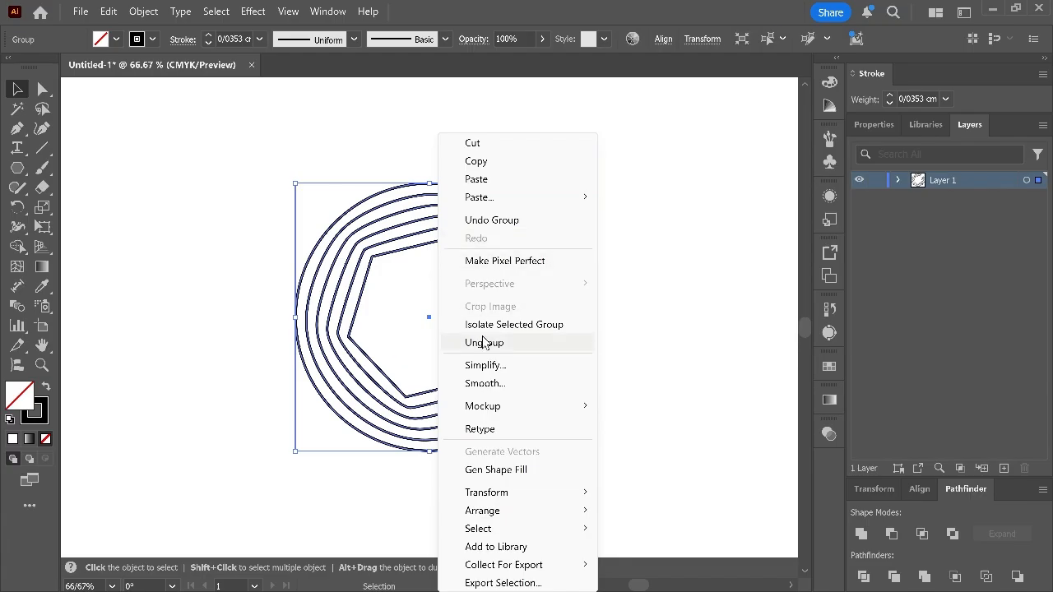
click(450, 341)
Copy the second intermediate outline counting outward from the hexagon, using Direct Selection
click(426, 248)
key(a)
click(419, 221)
key(ctrl+c)
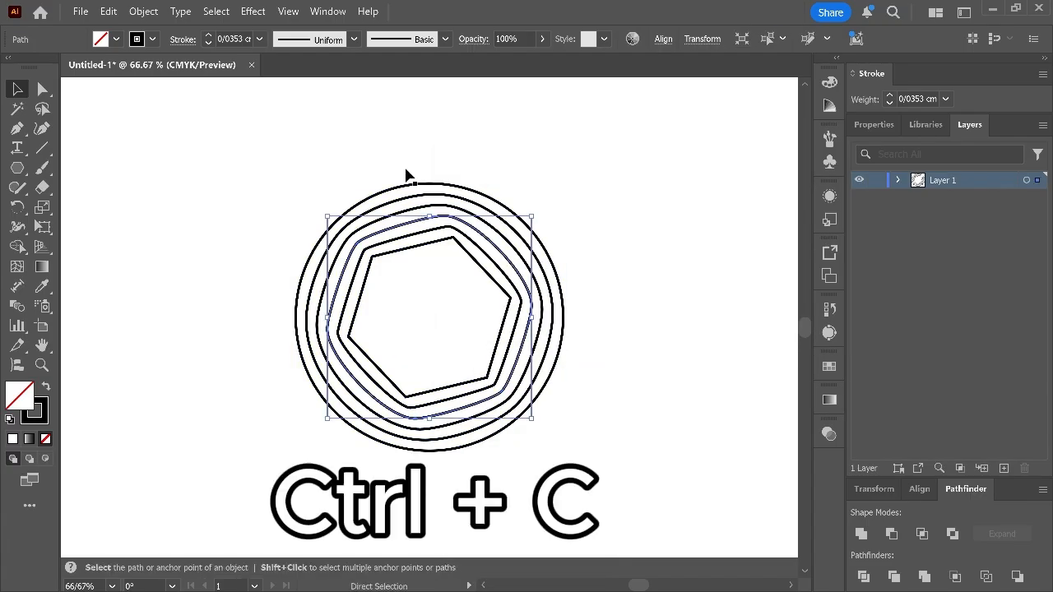
Delete the whole set of blended outlines and paste the copied intermediate shape
click(412, 168)
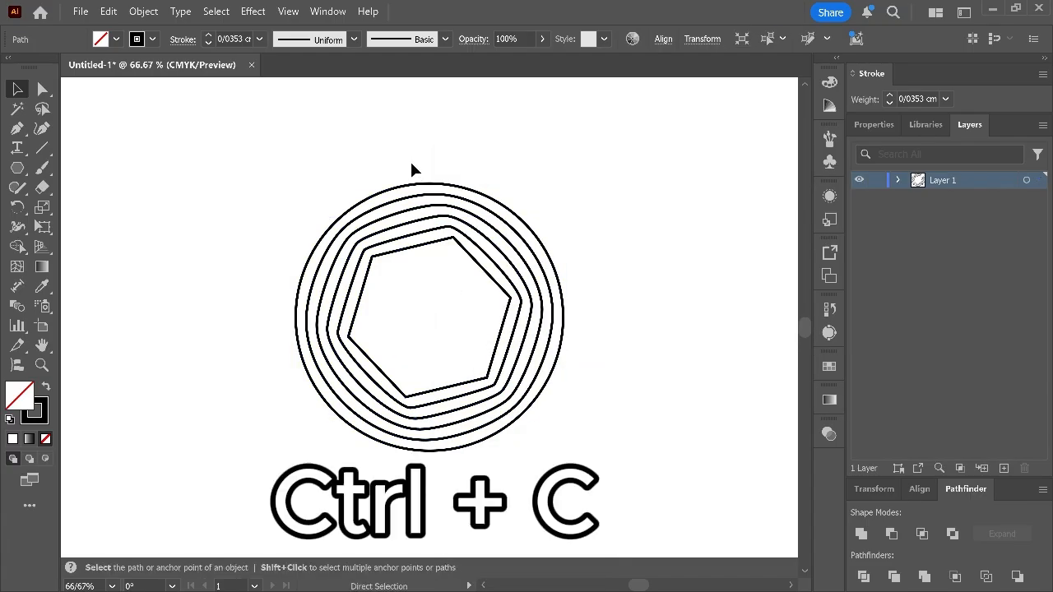
key(v)
click(522, 408)
key(Delete)
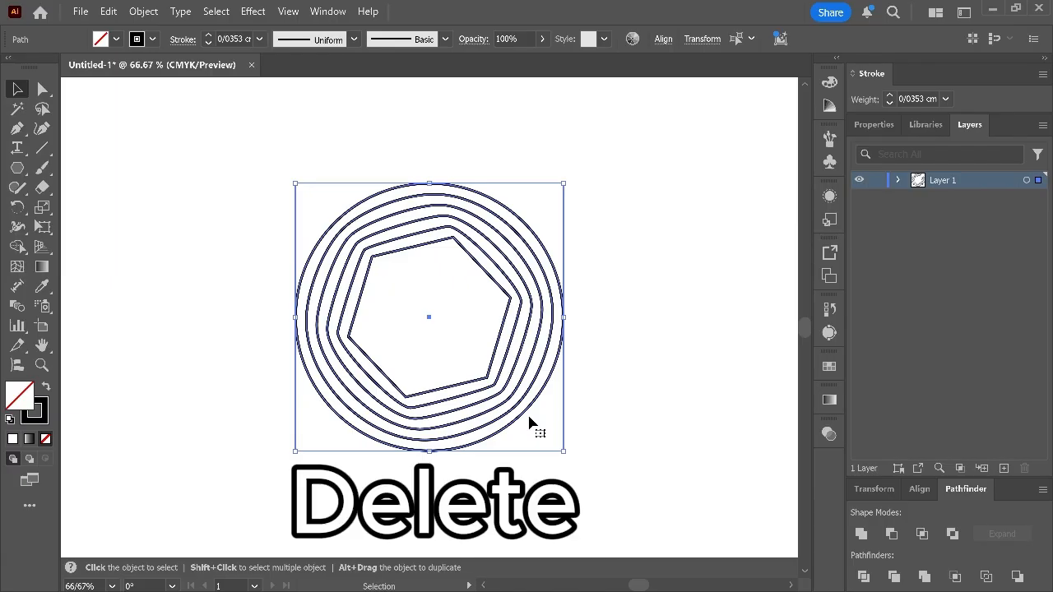
key(ctrl+v)
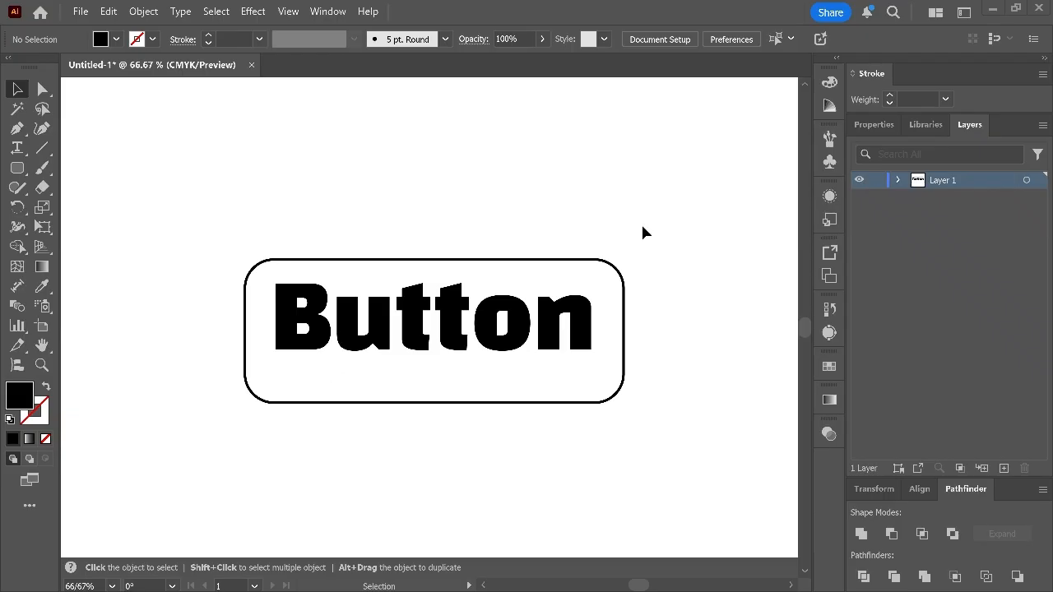
Select the "Button" text with its rounded rectangle and align them to their vertical centers
drag(643, 227, 218, 428)
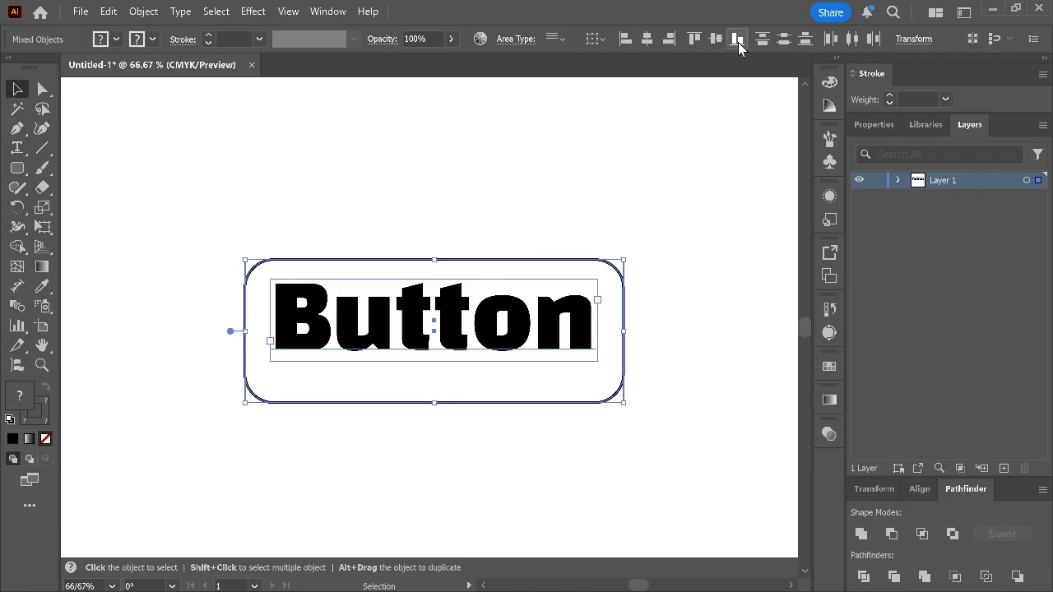
click(716, 41)
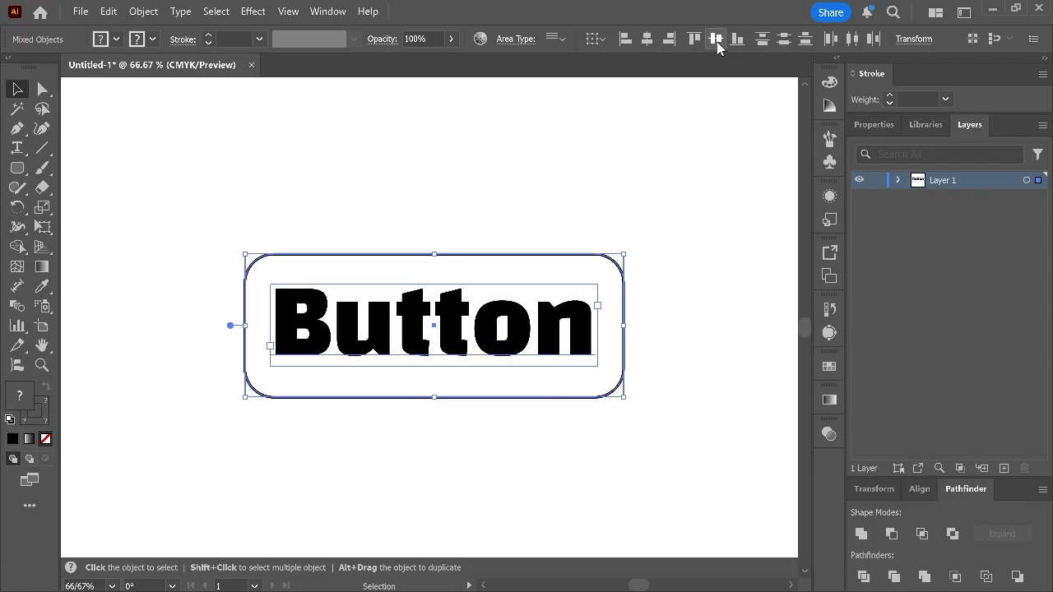
click(669, 223)
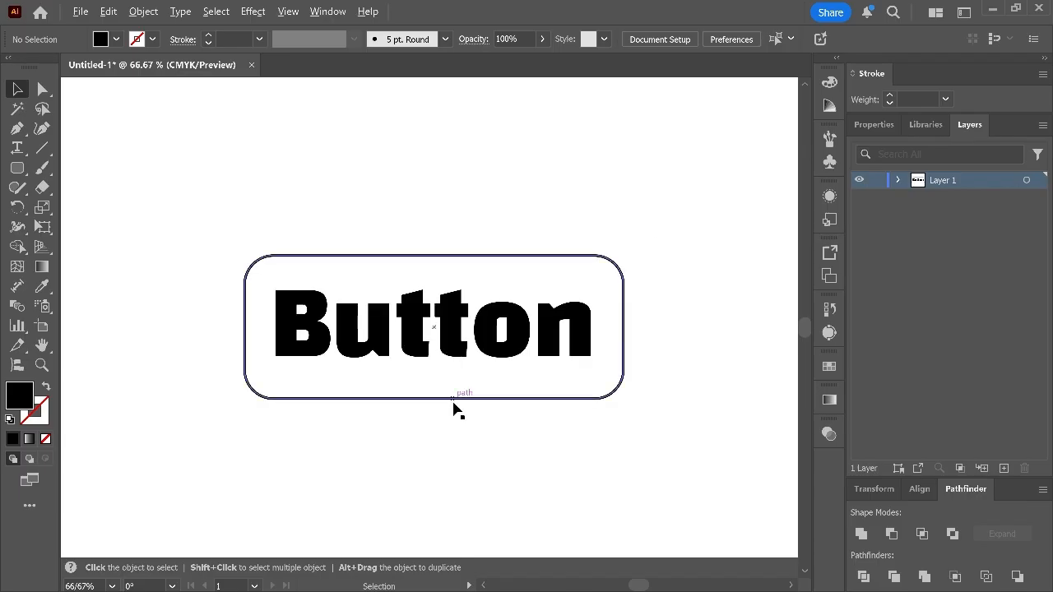
Replace the letter "o" in the "Button" text with "g" so it reads "Buttgn"
scroll(453, 403, up, 1)
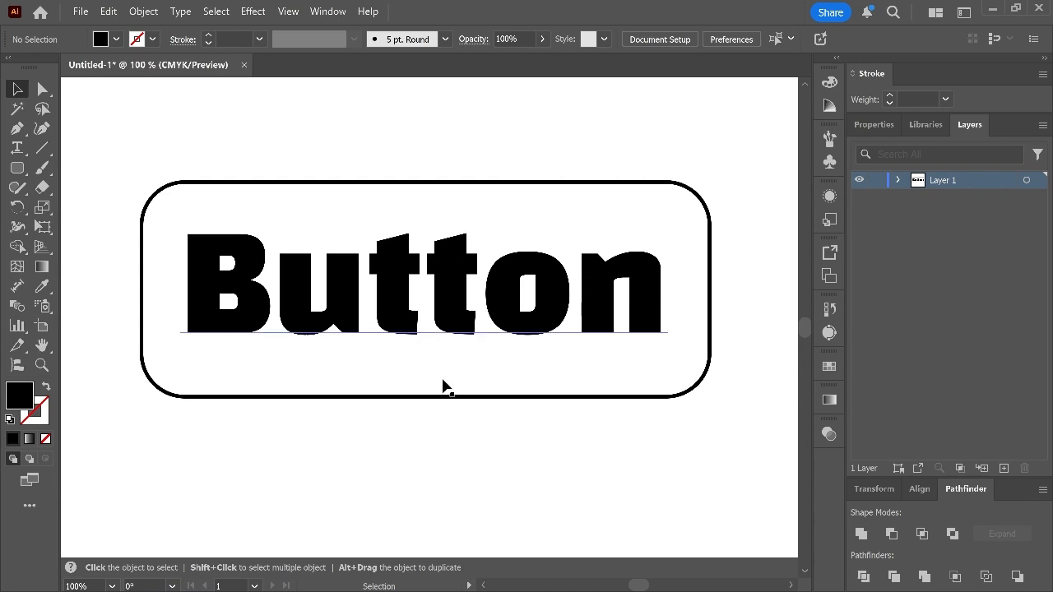
double_click(529, 288)
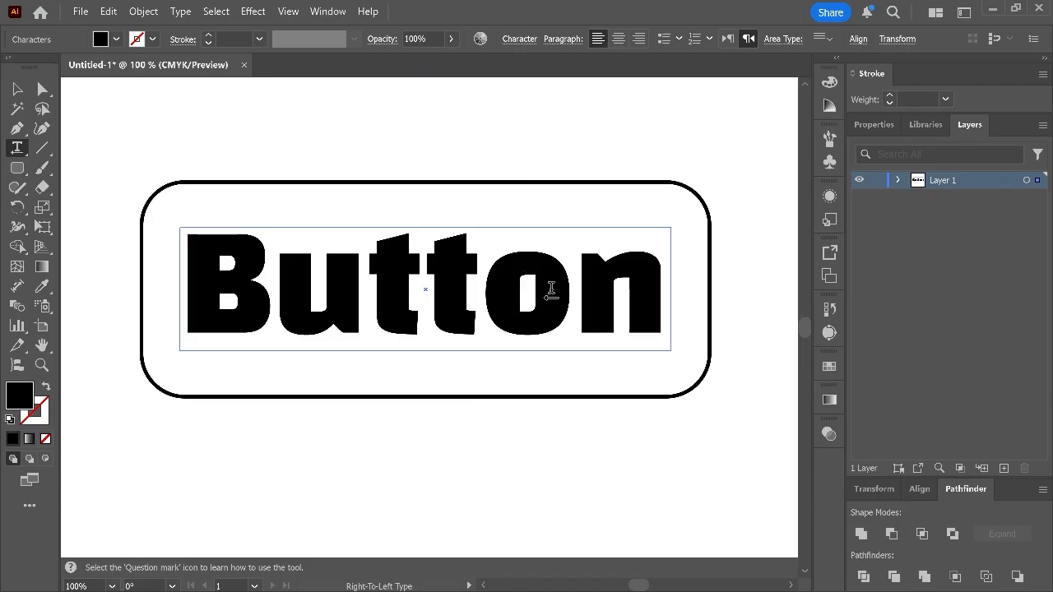
click(502, 292)
drag(526, 289, 555, 287)
text(g)
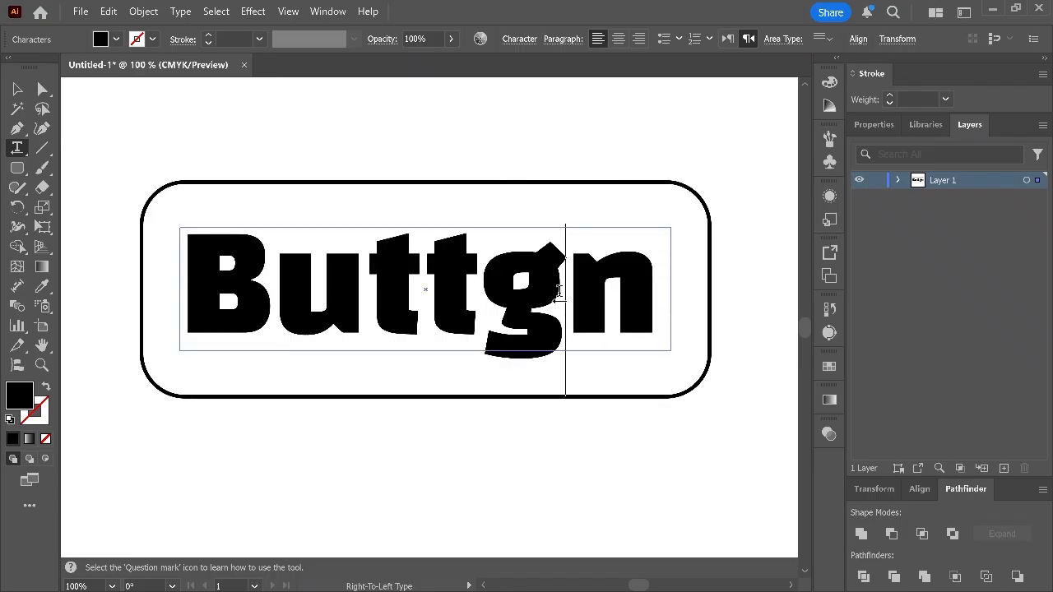
key(Escape)
click(740, 258)
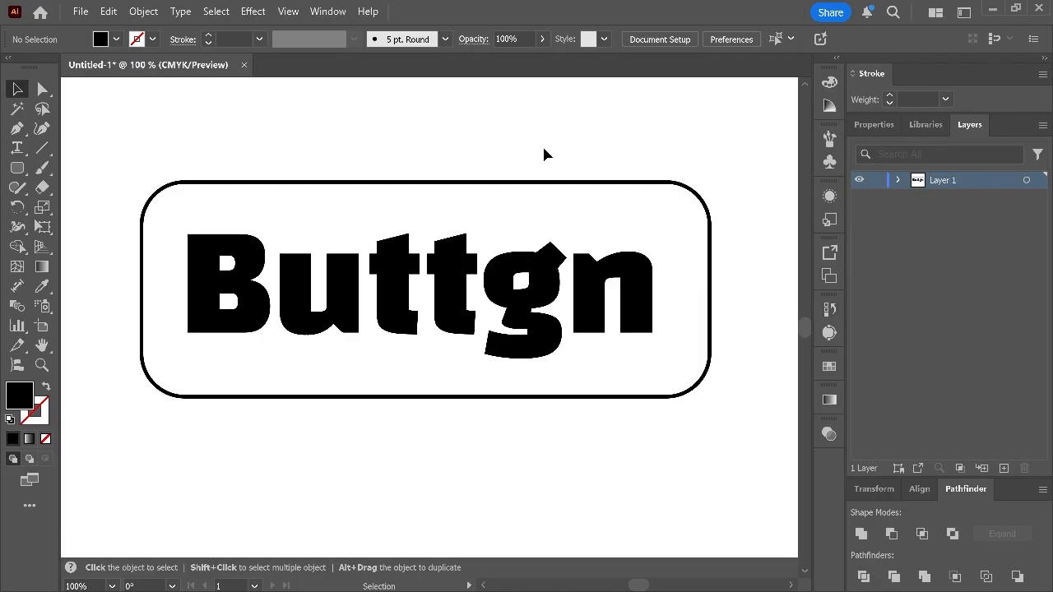
Select the text with its rounded rectangle and turn on Align to Glyph Bounds for Point Text
drag(308, 106, 521, 393)
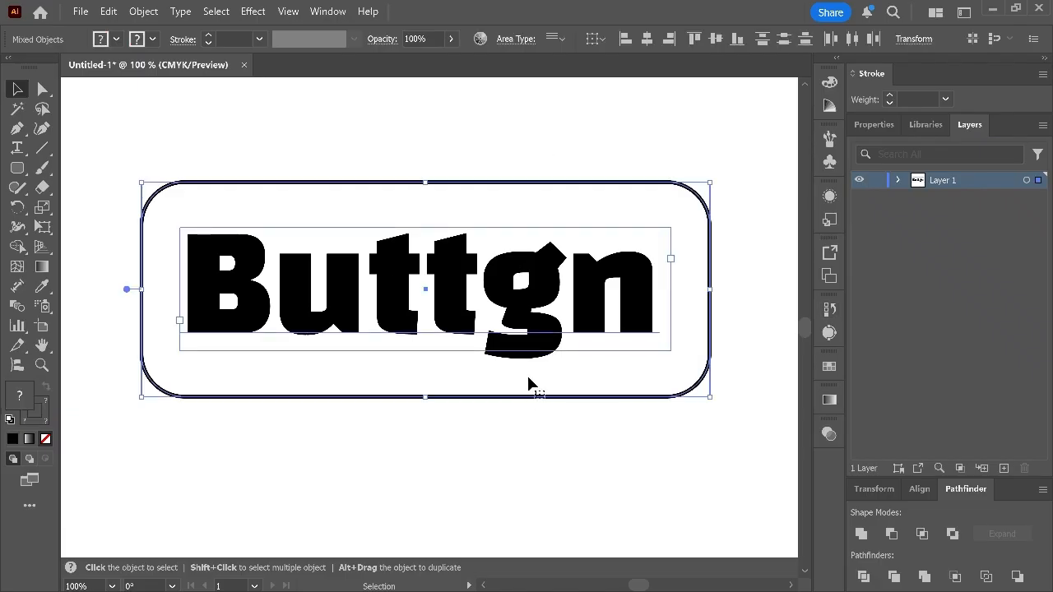
click(321, 13)
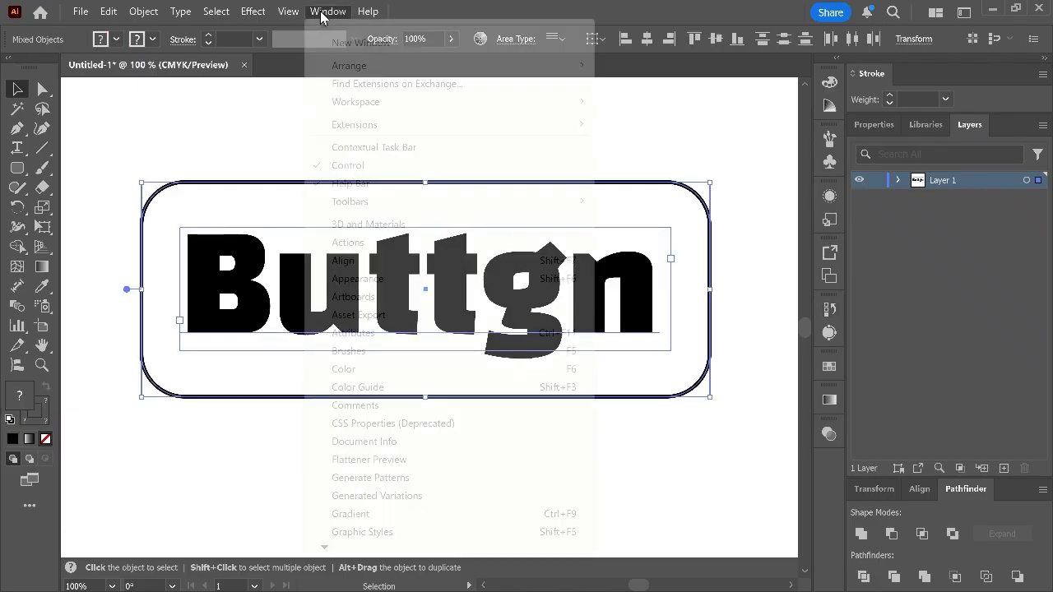
click(343, 260)
click(1044, 435)
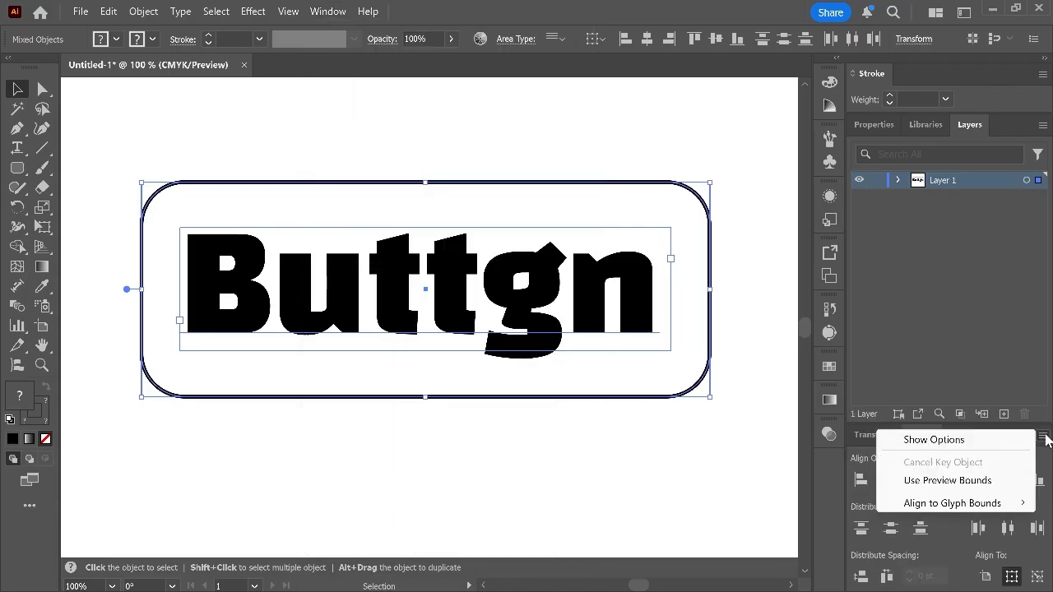
mouse_move(1012, 508)
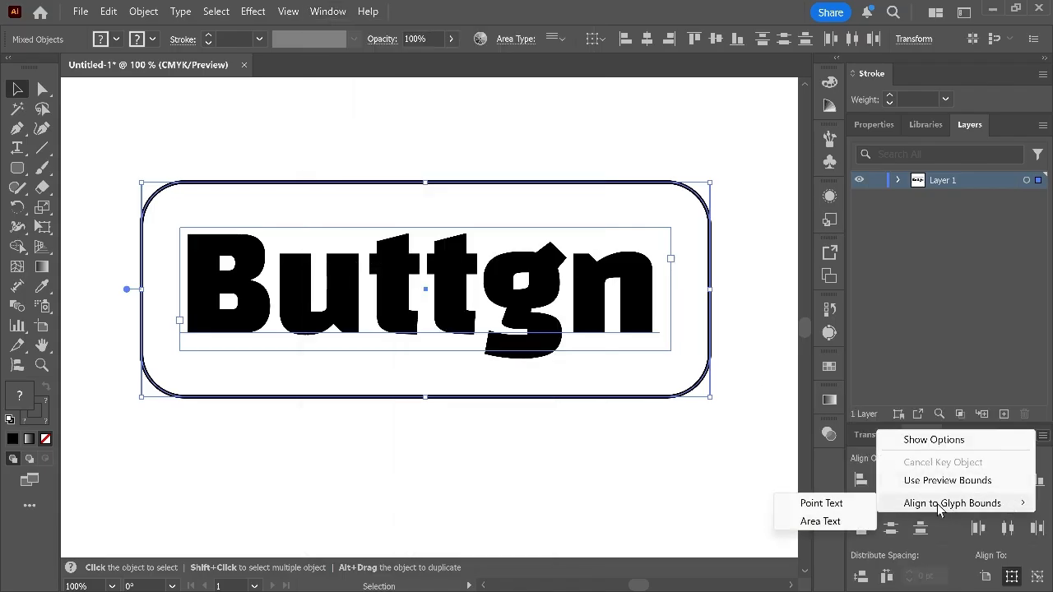
click(857, 506)
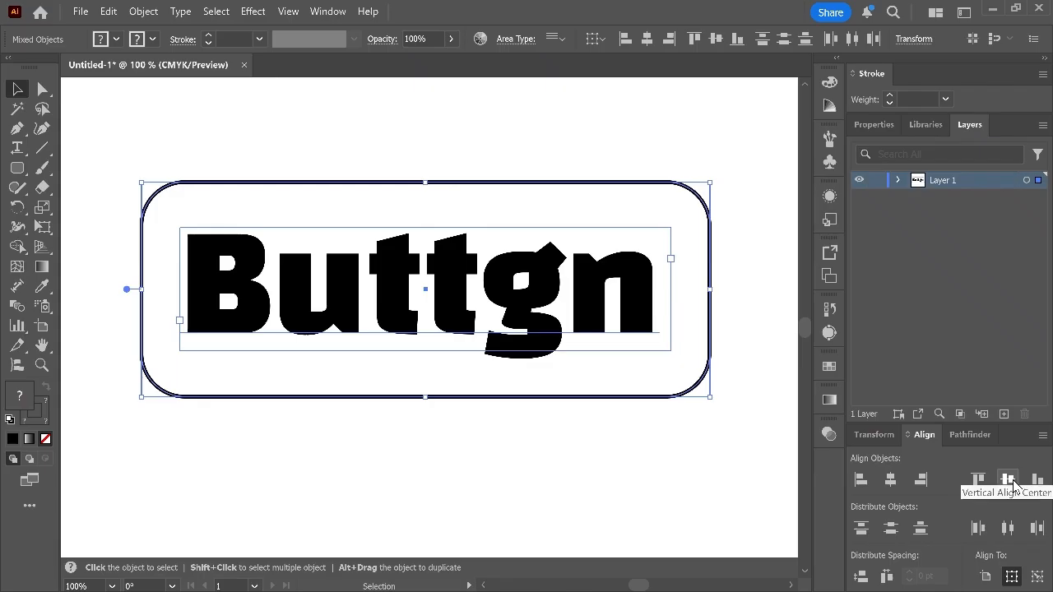
Try top alignment on the "Buttgn" text and rounded rectangle, and align them to their vertical centers instead
click(982, 481)
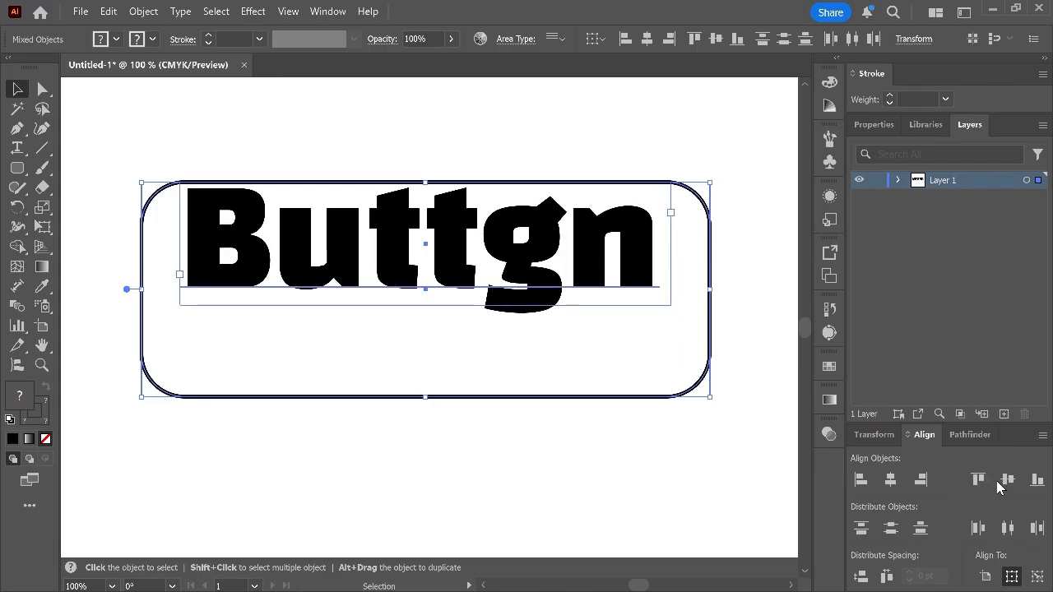
click(1007, 482)
click(683, 469)
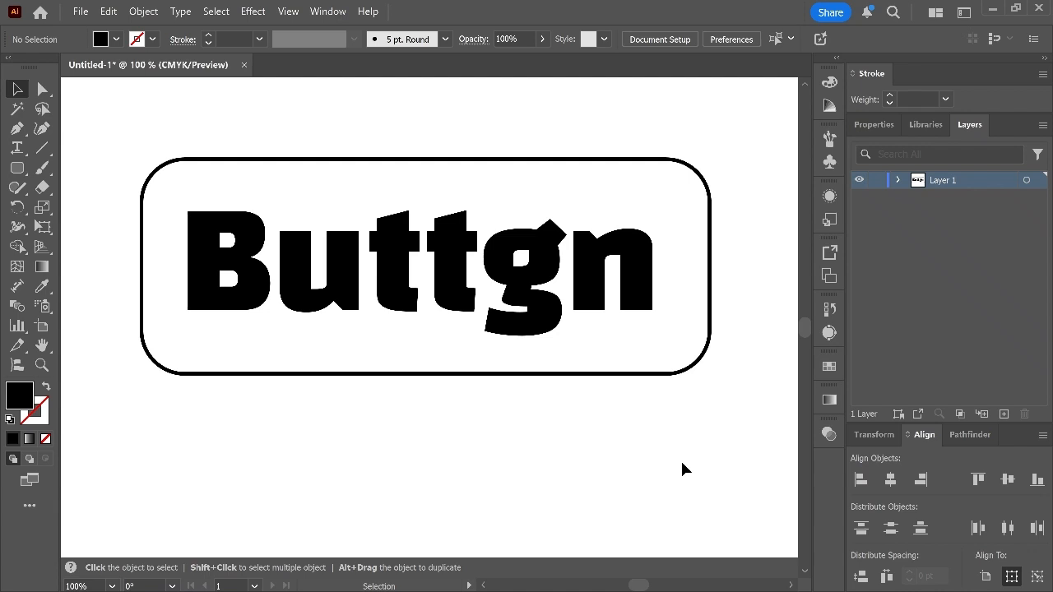
Change the letter "g" in the "Buttgn" text to "o" so it reads "Button", and deselect everything
scroll(682, 463, up, 2)
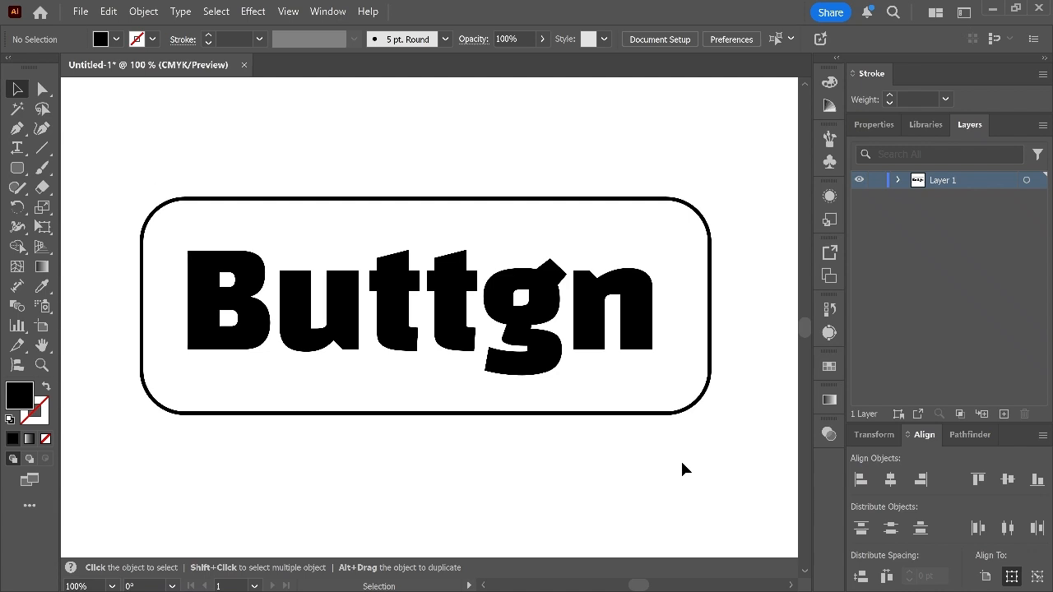
double_click(529, 339)
double_click(493, 320)
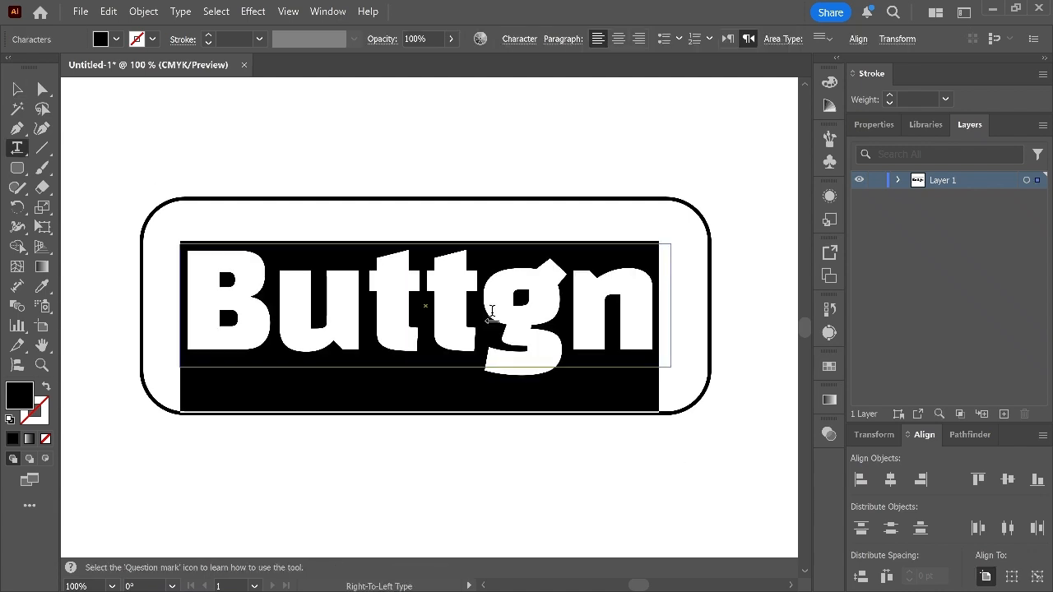
drag(490, 321, 550, 317)
text(o)
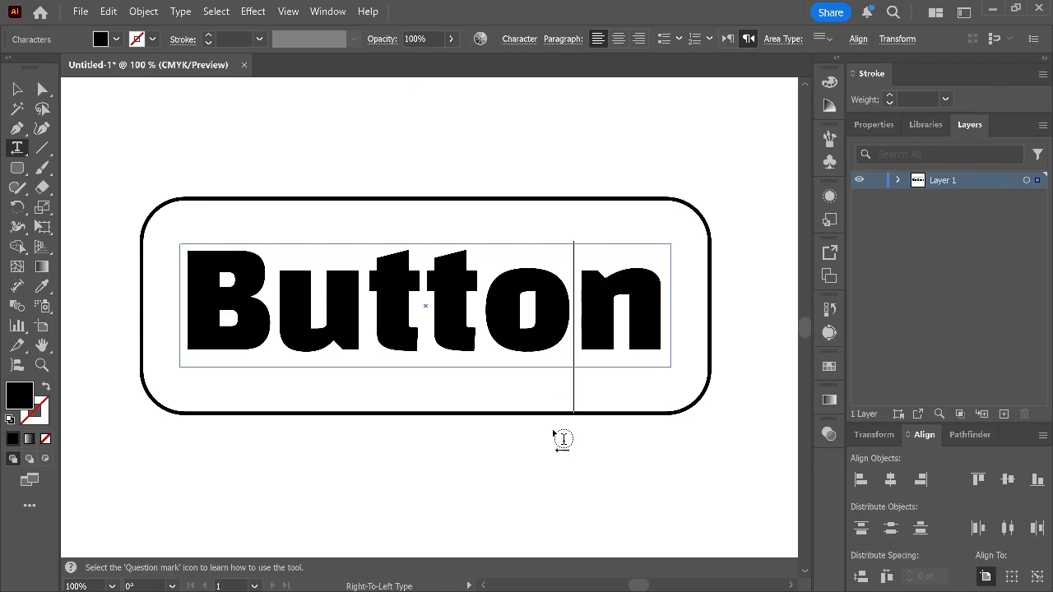
key(Escape)
click(103, 121)
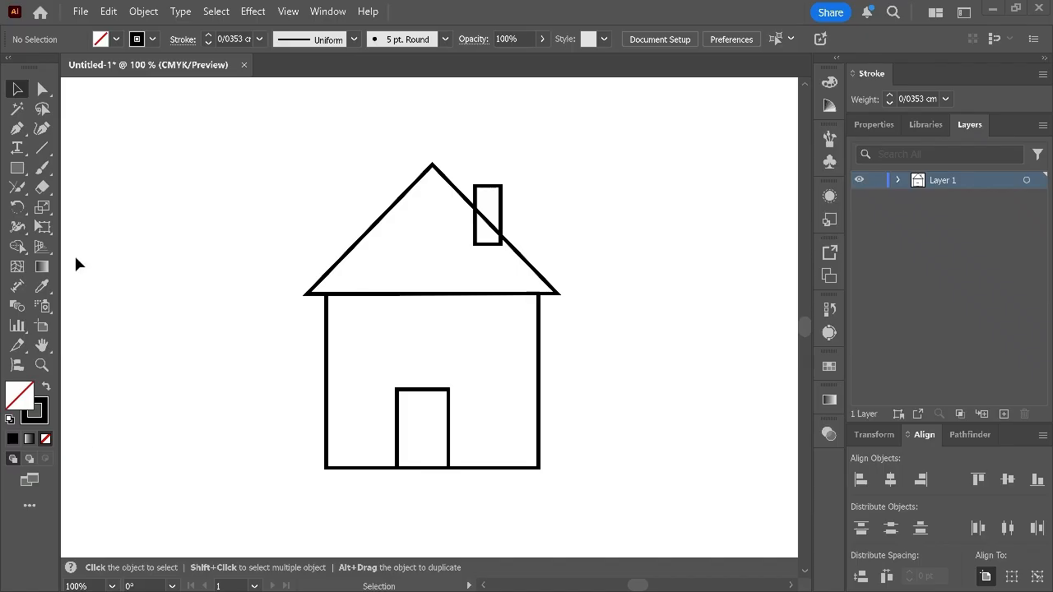
Select the door and wall rectangles and subtract the door from the wall as a compound shape with Minus Front
click(326, 430)
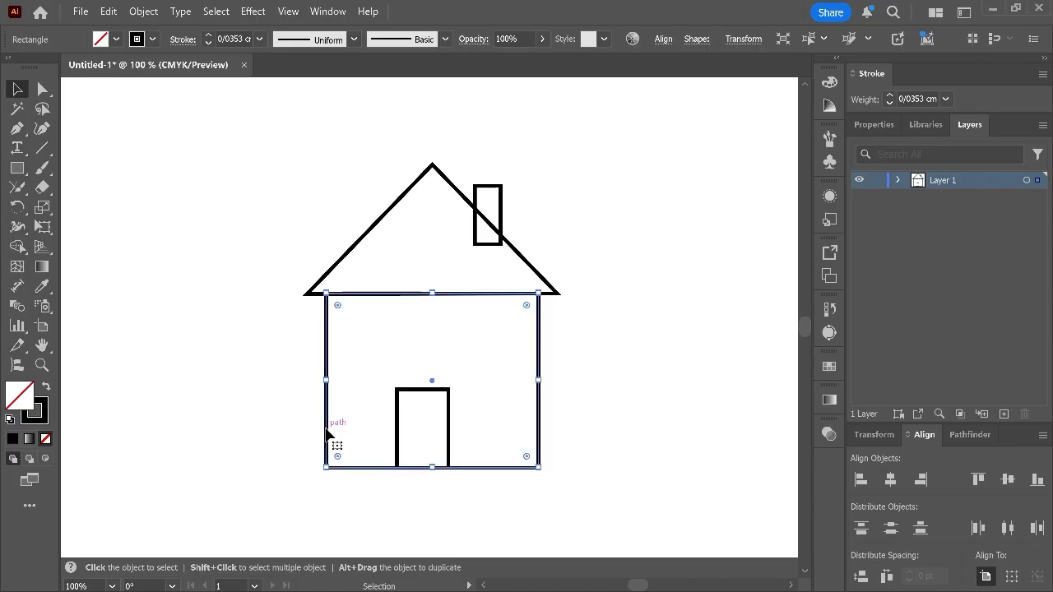
key(a)
click(398, 422)
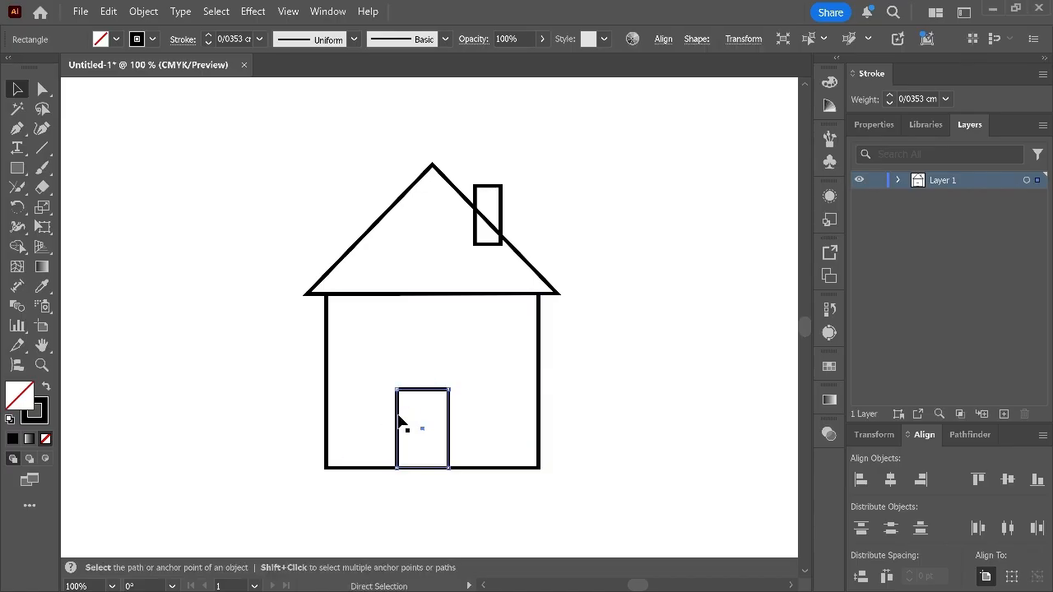
click(397, 421)
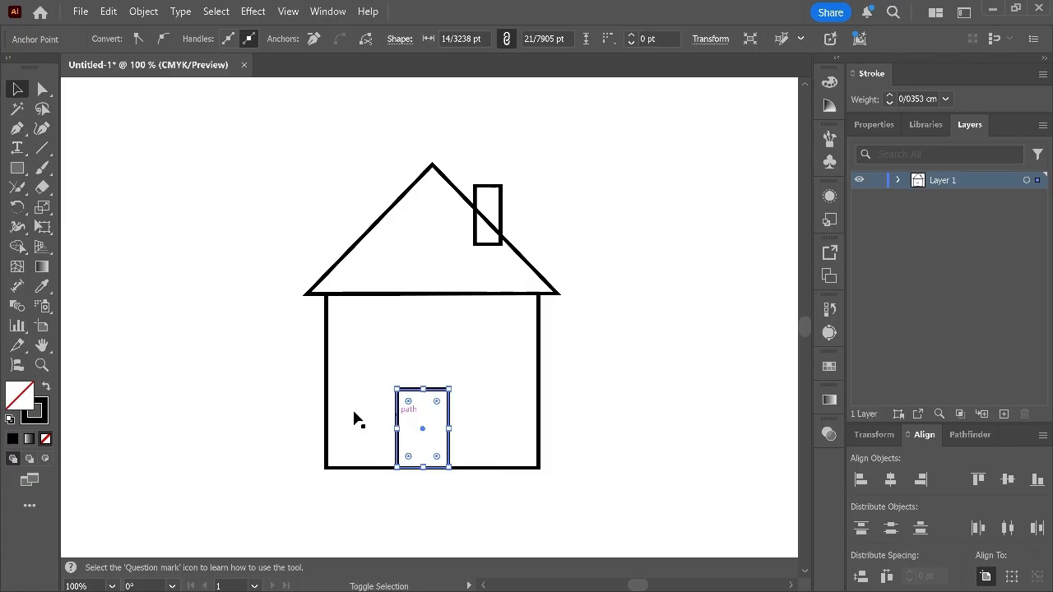
click(328, 416)
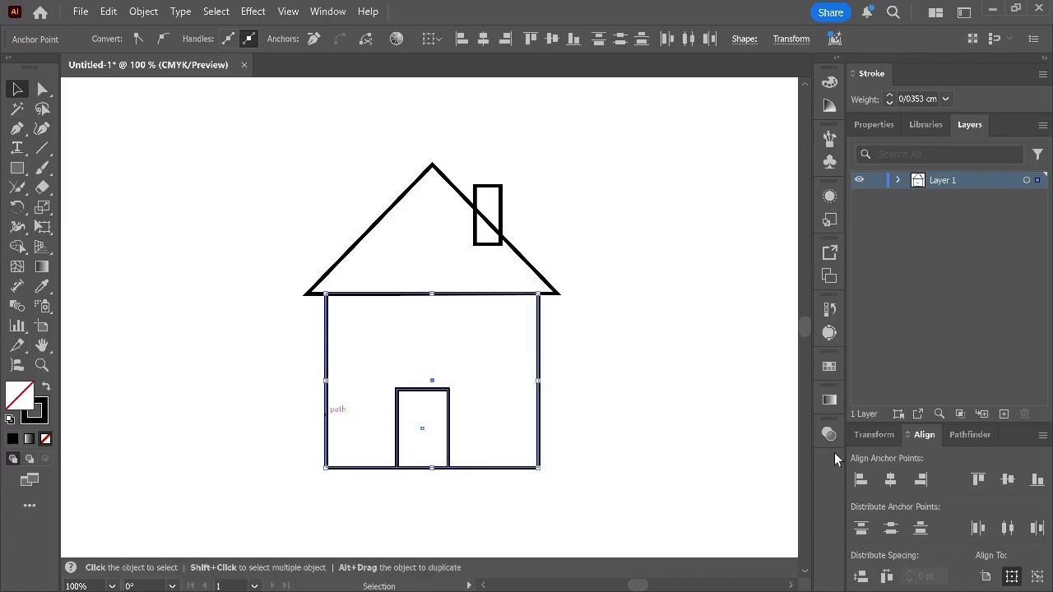
click(987, 435)
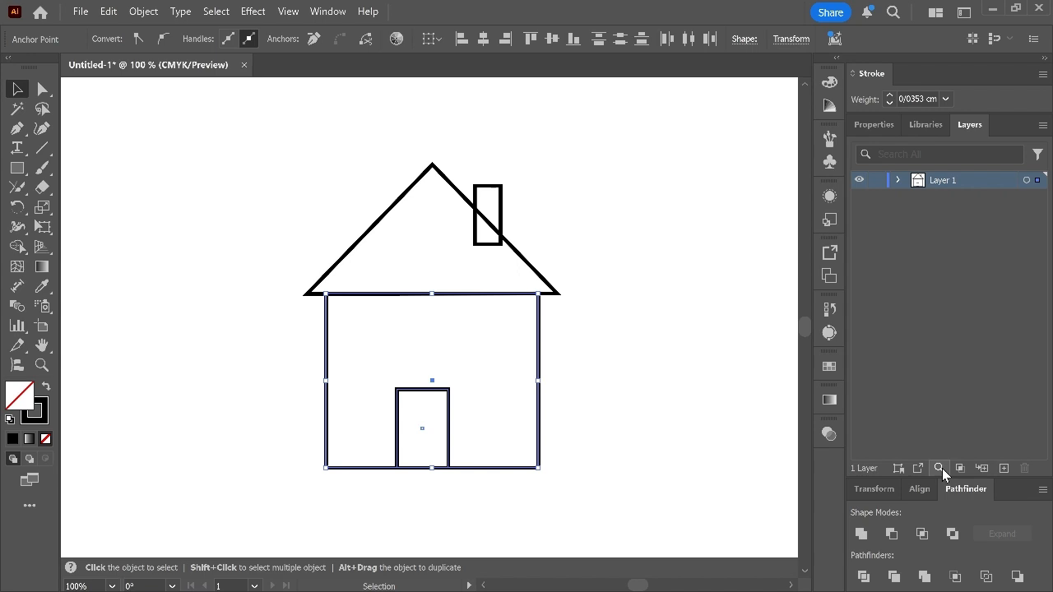
click(893, 535)
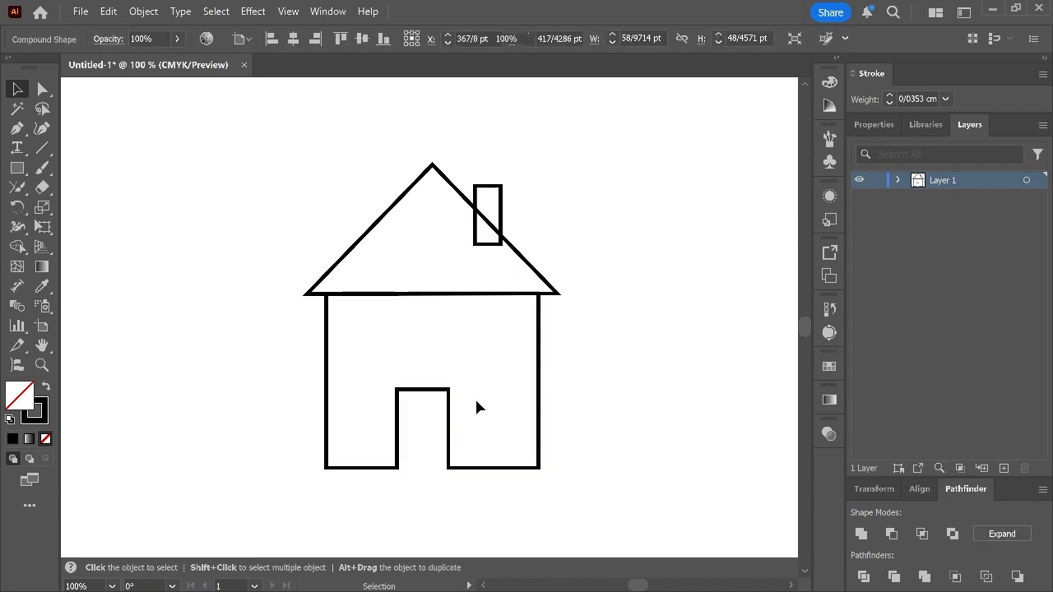
Inside the compound shape, move the door cutout toward the house's left wall, make it taller and wider, and exit isolation
double_click(451, 402)
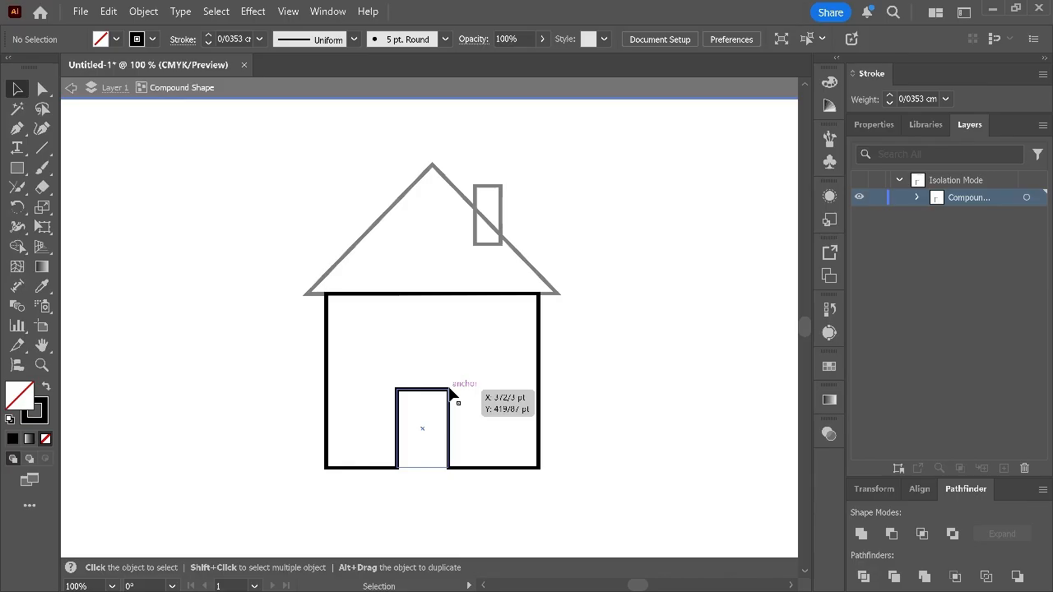
drag(449, 414, 415, 412)
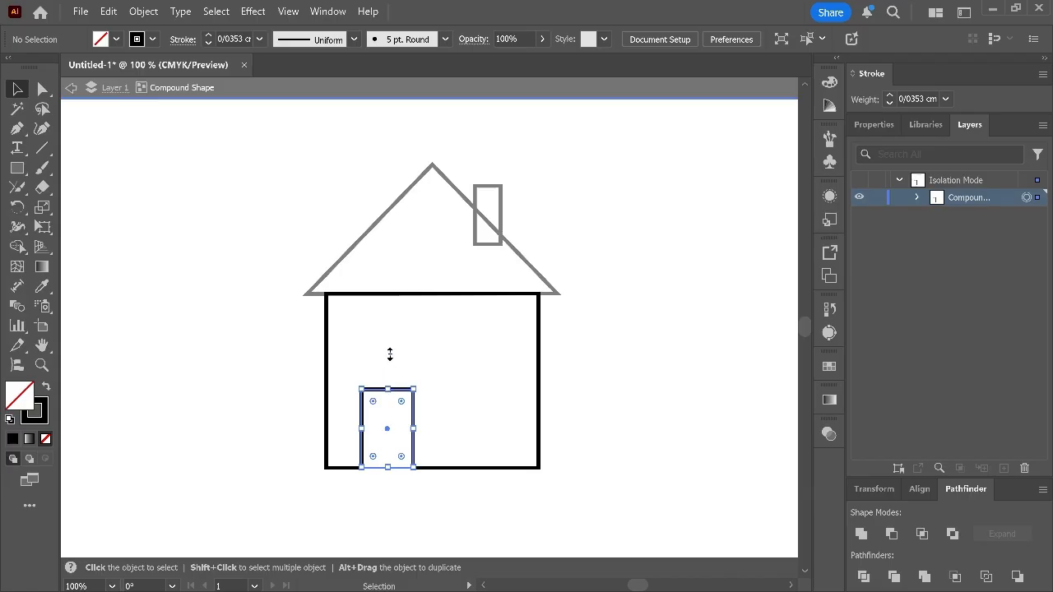
drag(390, 355, 394, 381)
drag(414, 423, 424, 423)
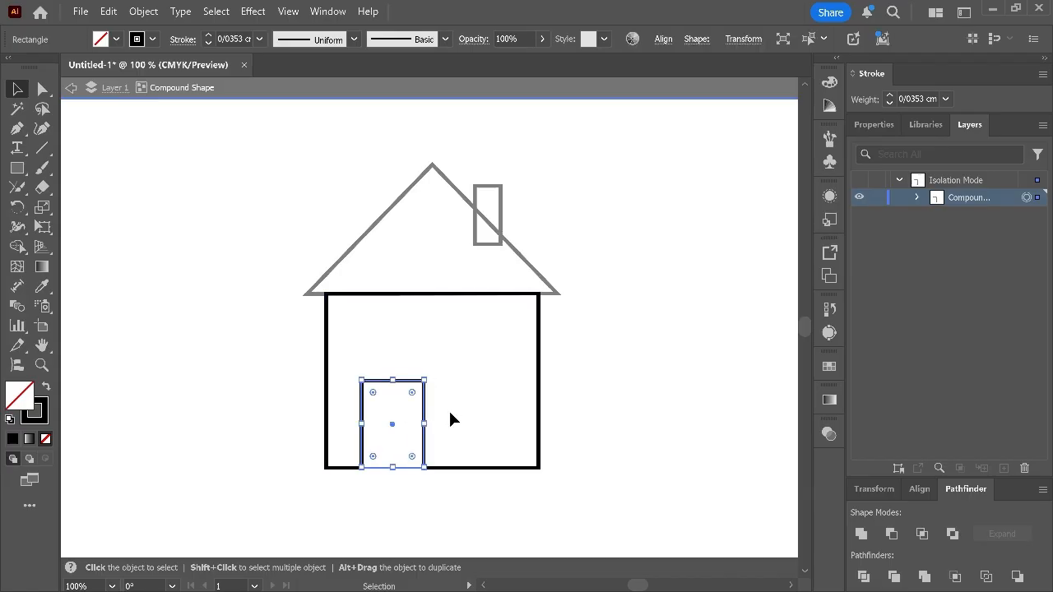
click(451, 420)
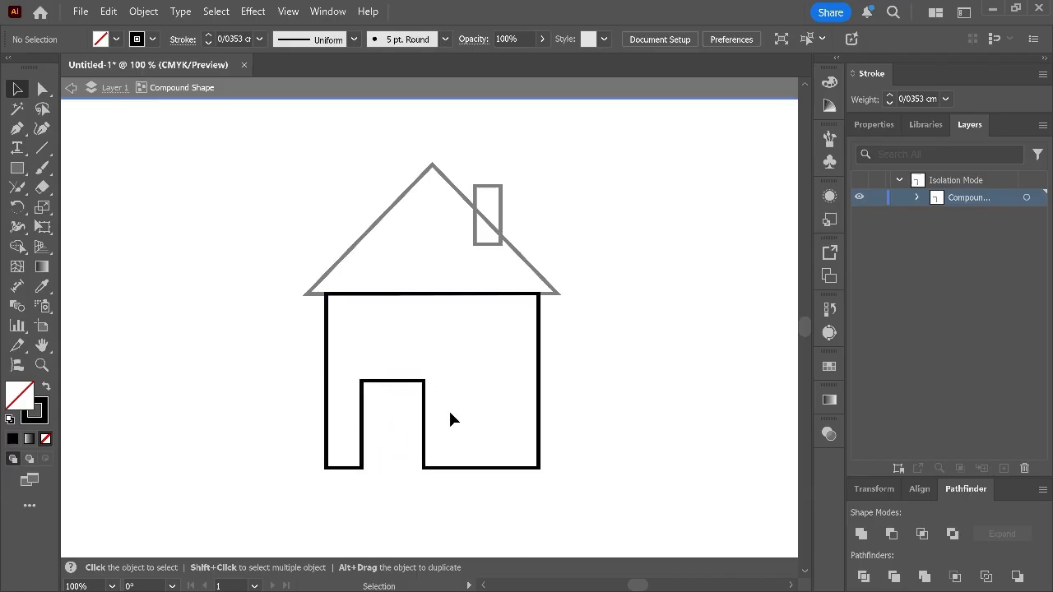
double_click(577, 256)
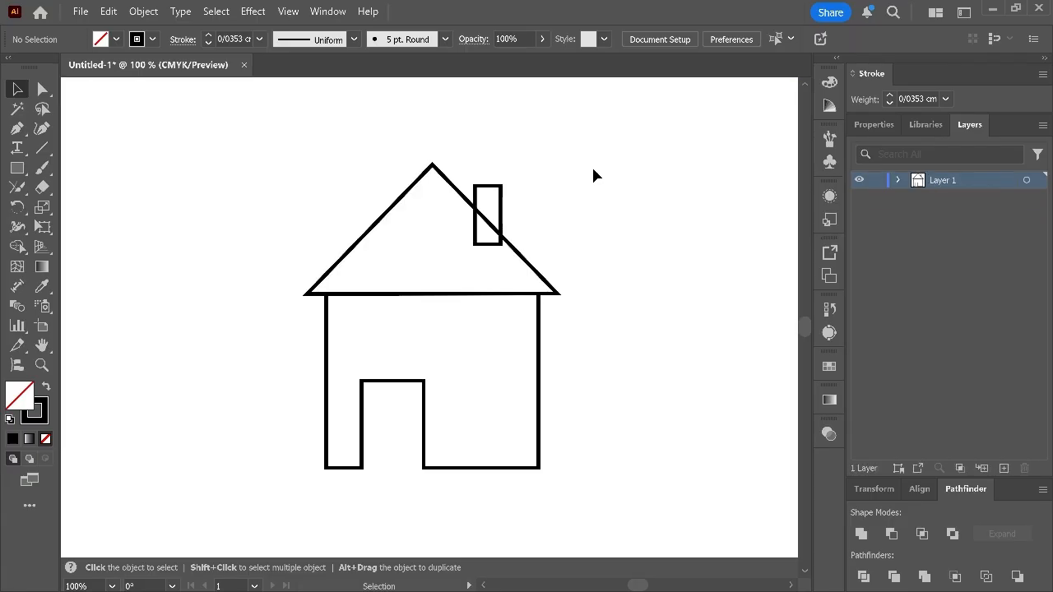
Select the roof, chimney and wall shapes and combine them into one compound shape with Unite
drag(282, 498, 282, 498)
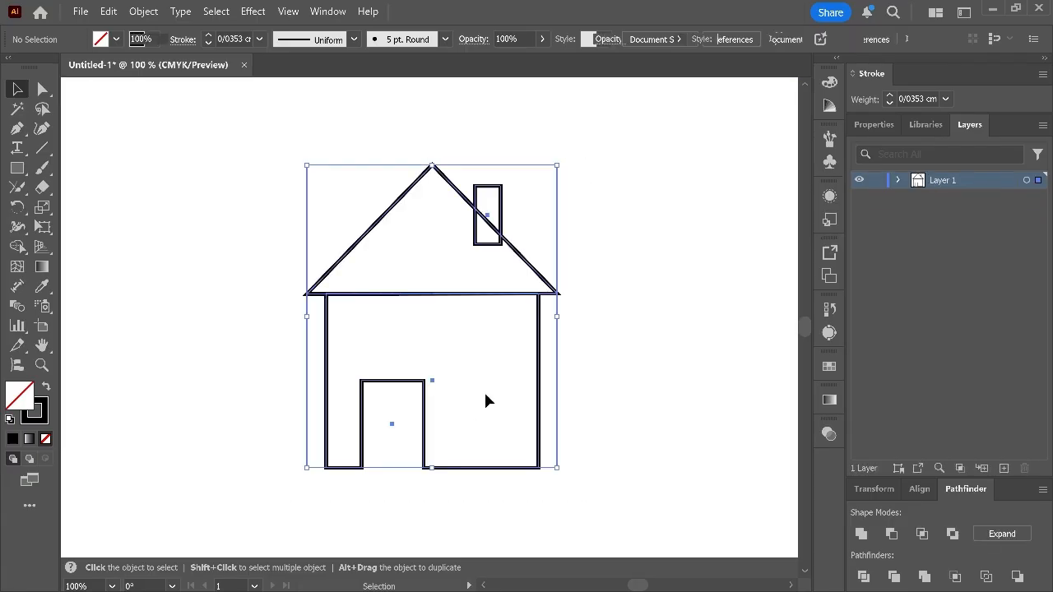
click(862, 534)
click(528, 194)
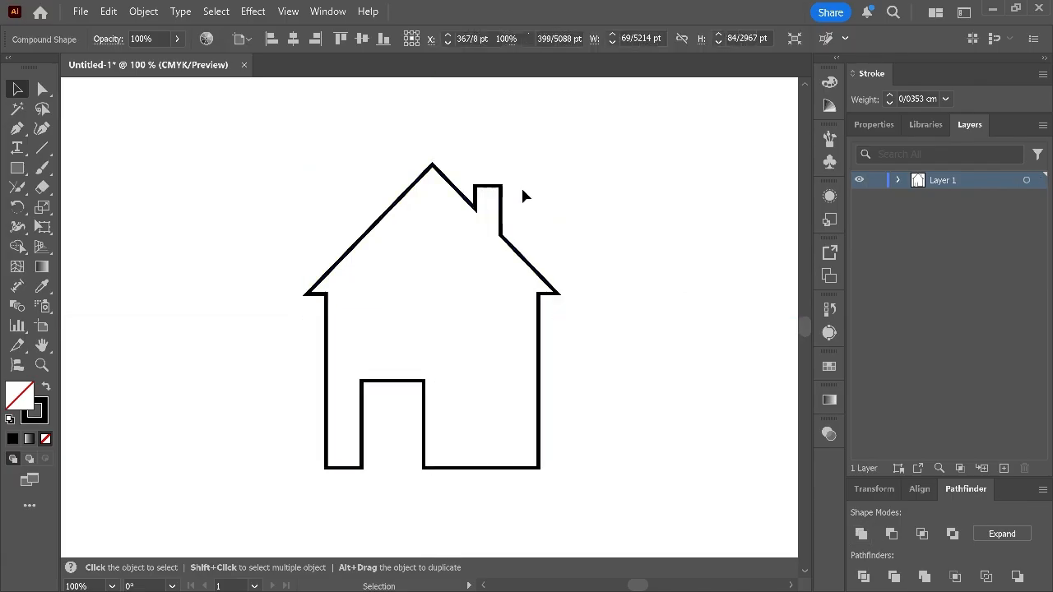
Inside the united shape, try the chimney on both roof slopes, shift the walls with the door sideways and back, and exit isolation
double_click(501, 209)
drag(504, 212, 363, 217)
drag(423, 406, 493, 404)
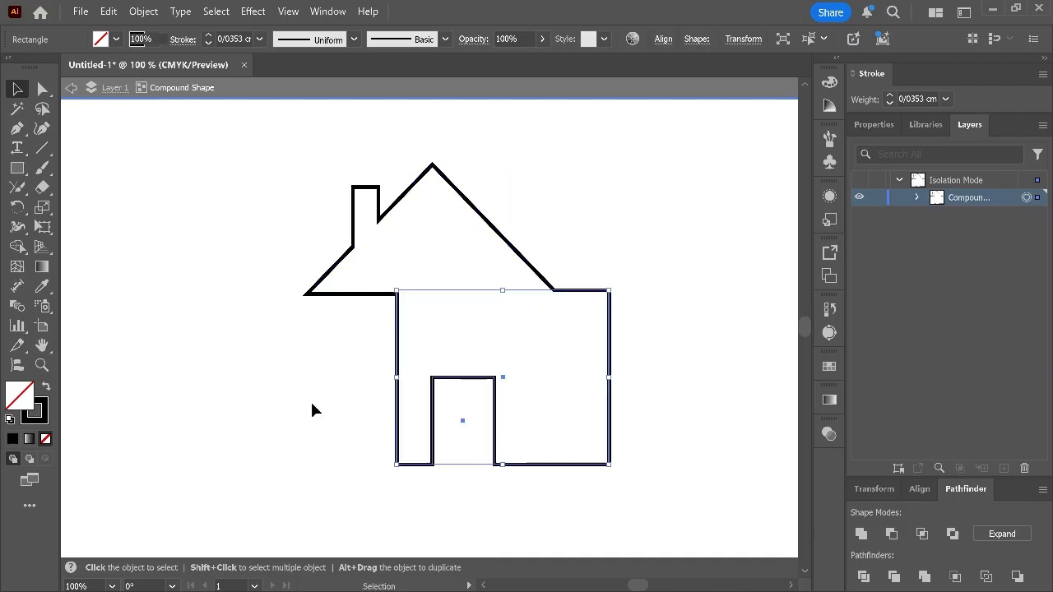
drag(397, 354, 326, 354)
drag(384, 212, 520, 225)
drag(431, 403, 427, 404)
click(650, 370)
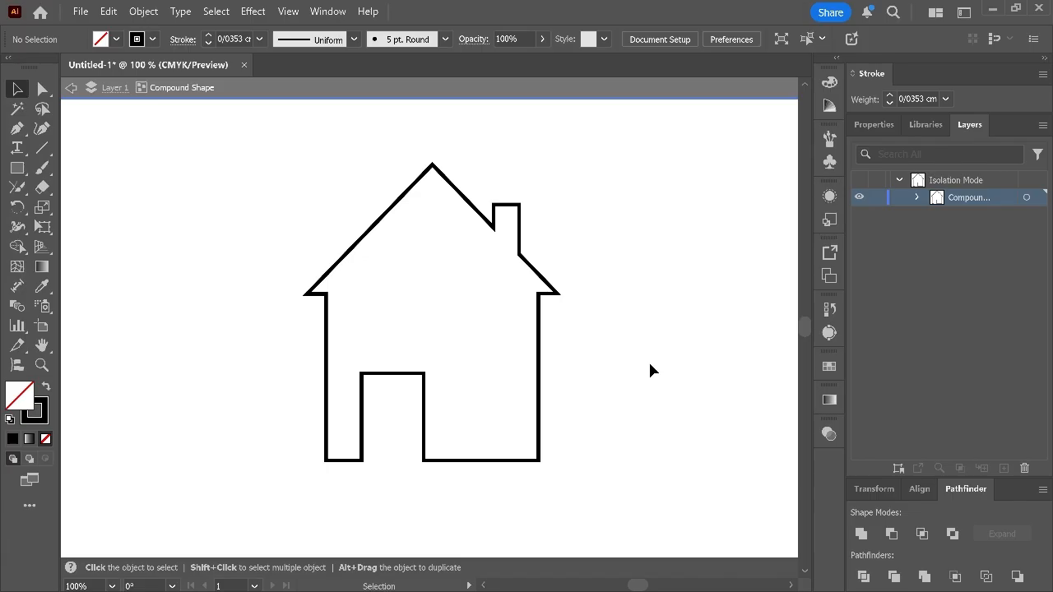
double_click(650, 371)
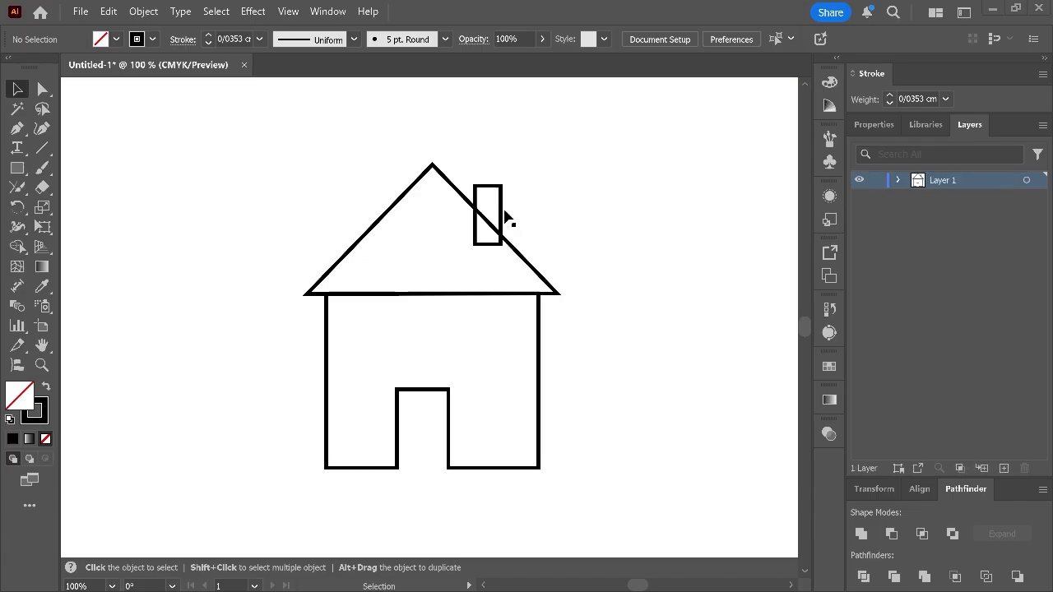
Move the chimney slightly to the right along the roof slope and deselect everything
mouse_move(505, 216)
mouse_down()
mouse_move(542, 181)
mouse_move(506, 216)
mouse_up()
mouse_move(372, 216)
mouse_down()
mouse_move(348, 188)
mouse_move(387, 216)
mouse_move(384, 226)
mouse_up()
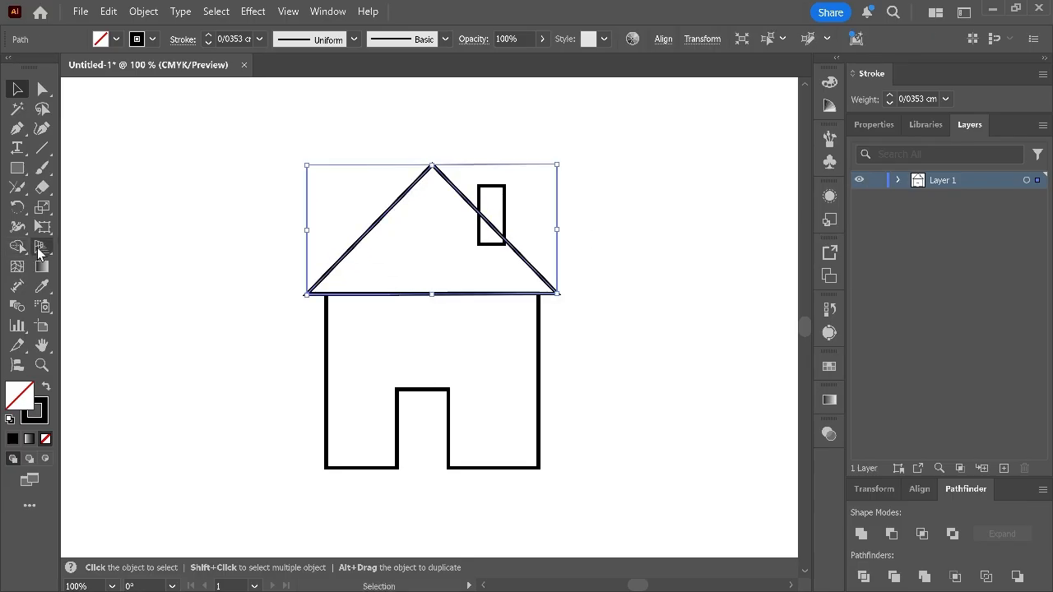
click(138, 245)
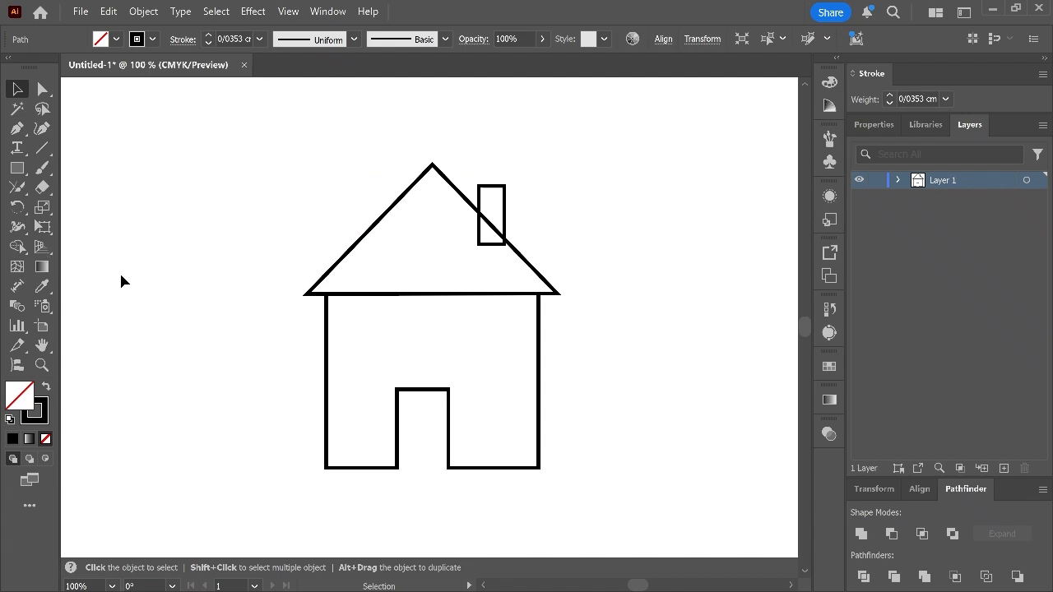
Select the roof triangle and chimney, and merge their overlapping regions into one shape with the Shape Builder tool
click(9, 247)
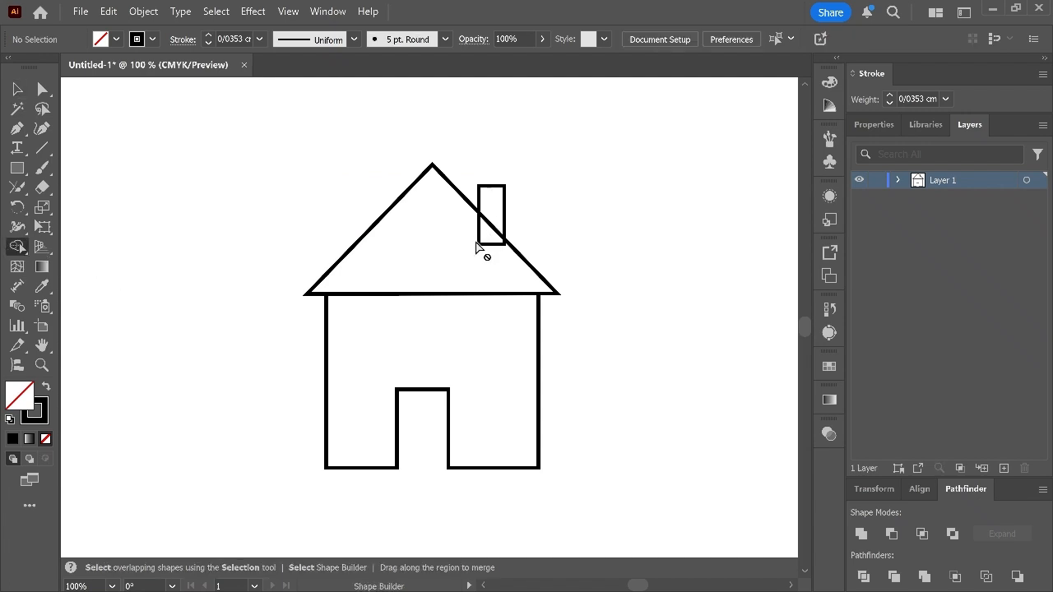
key(v)
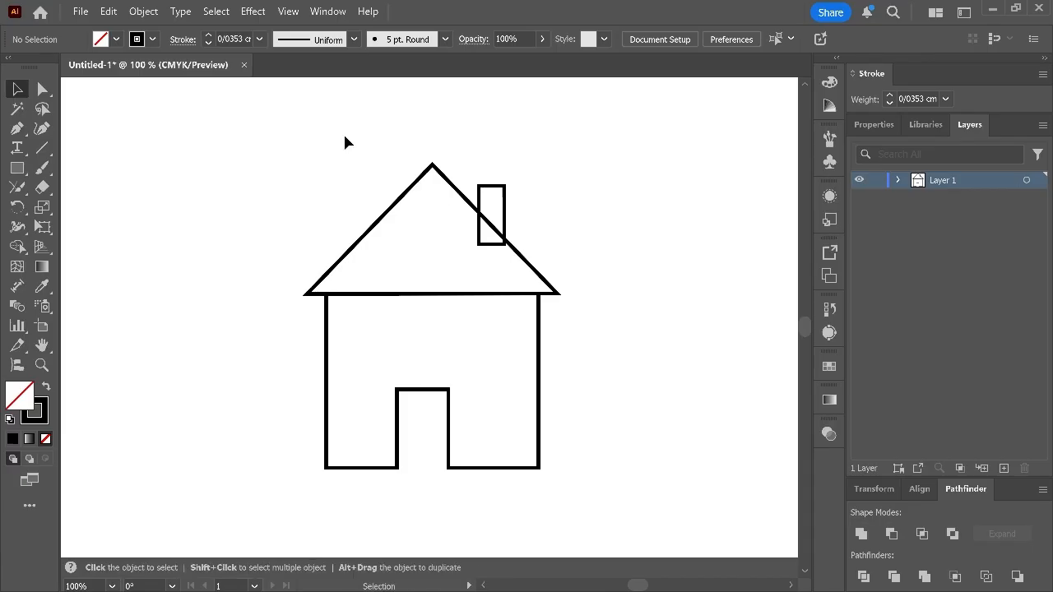
drag(345, 139, 557, 280)
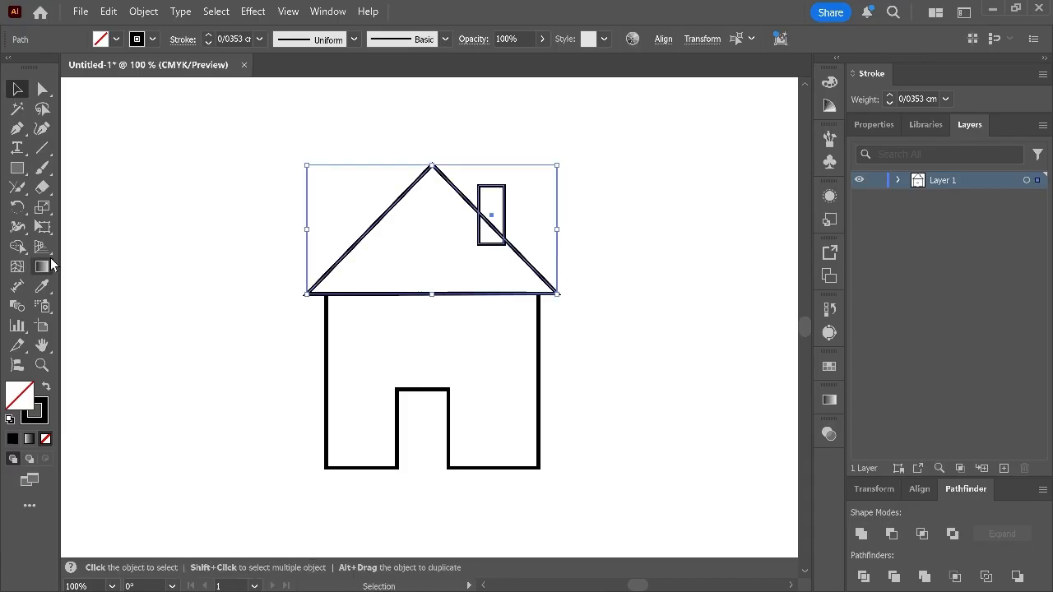
click(16, 246)
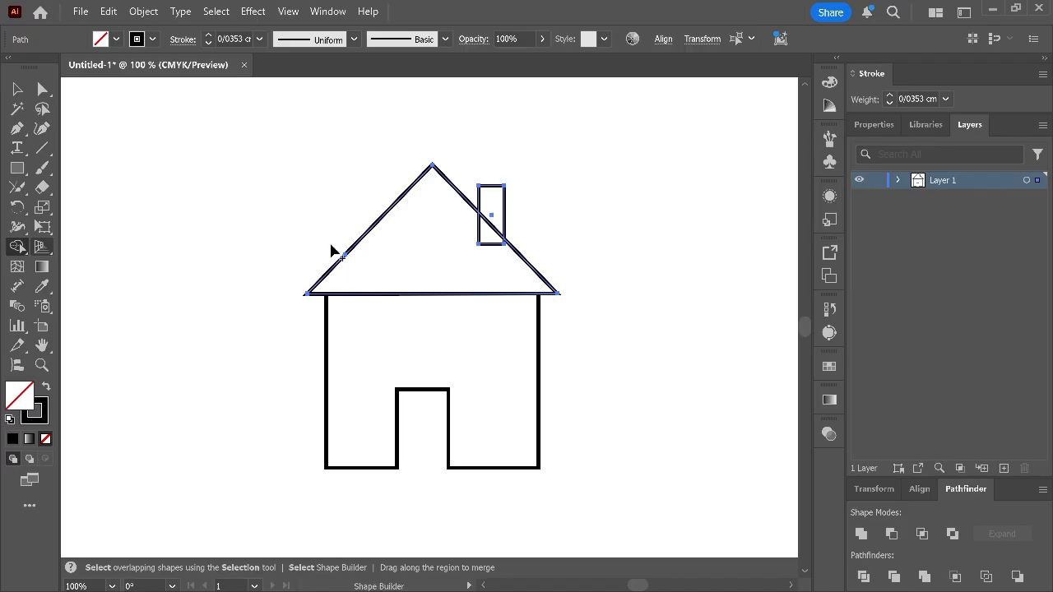
drag(499, 213, 463, 247)
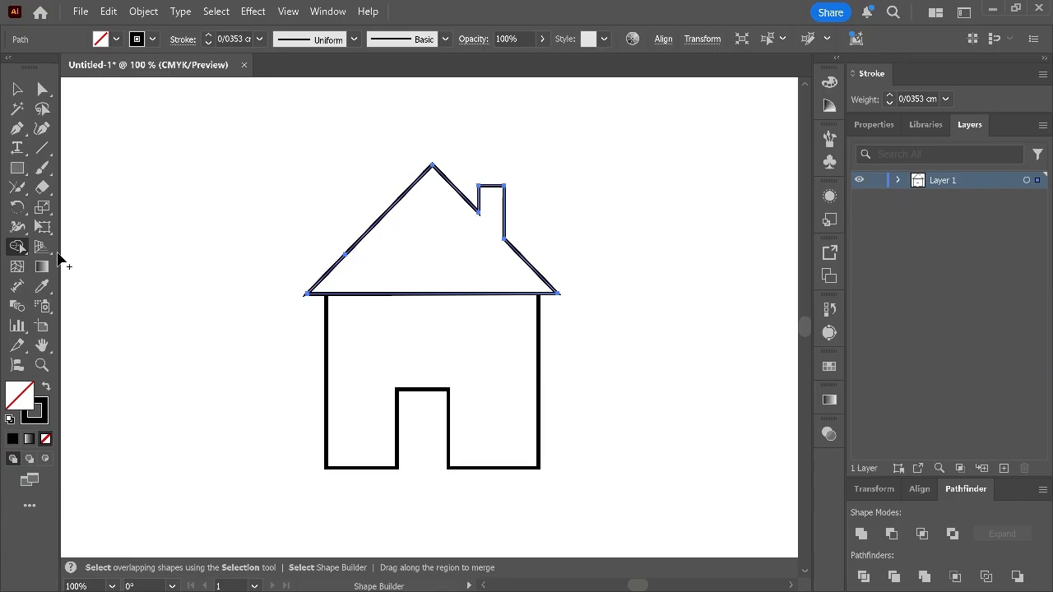
Fill the merged roof and chimney with red ff0000 using the Live Paint Bucket
click(16, 247)
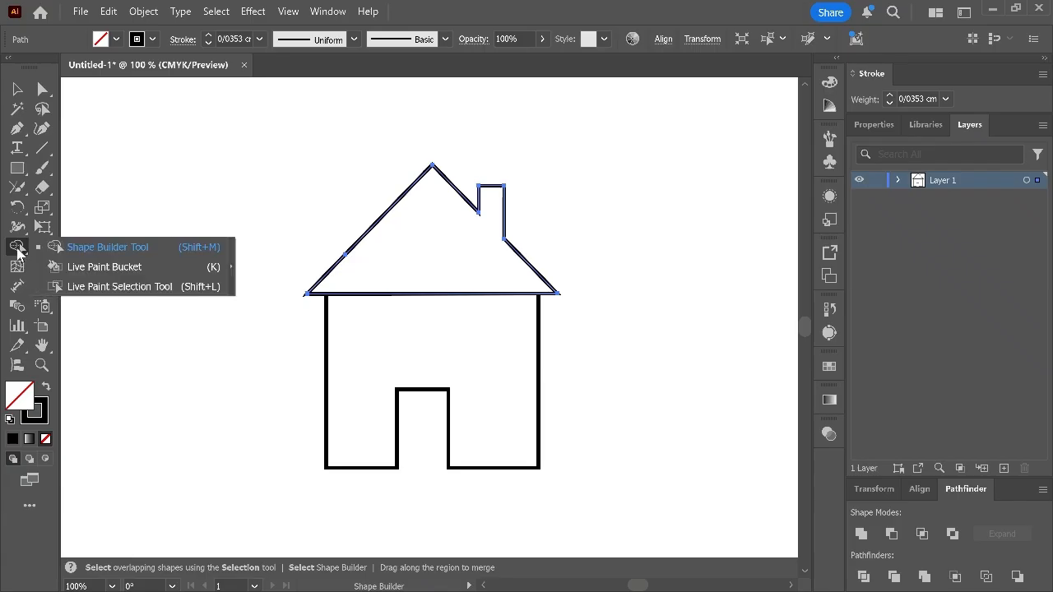
click(53, 266)
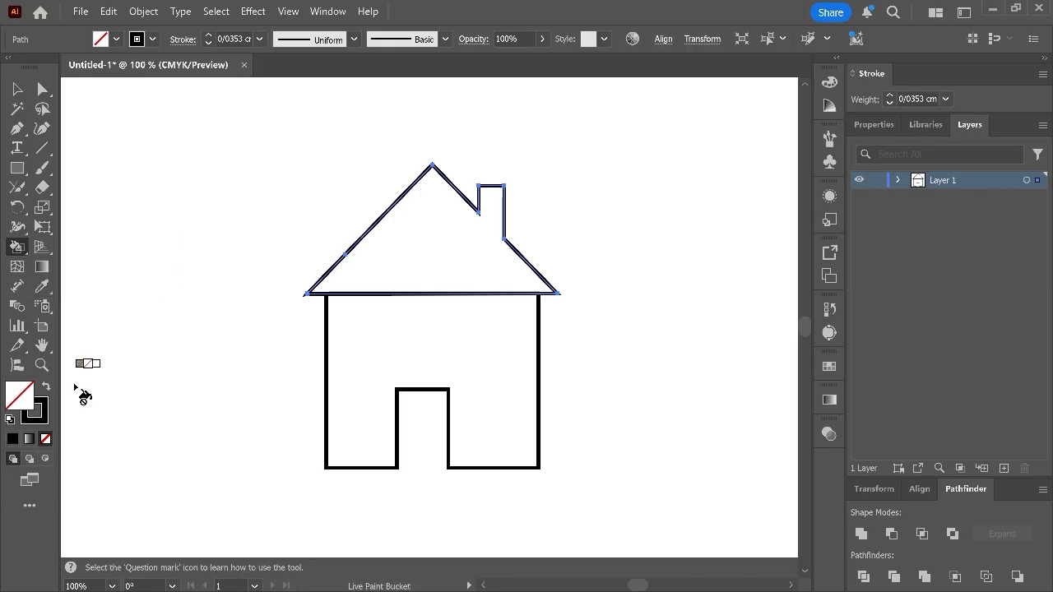
double_click(22, 401)
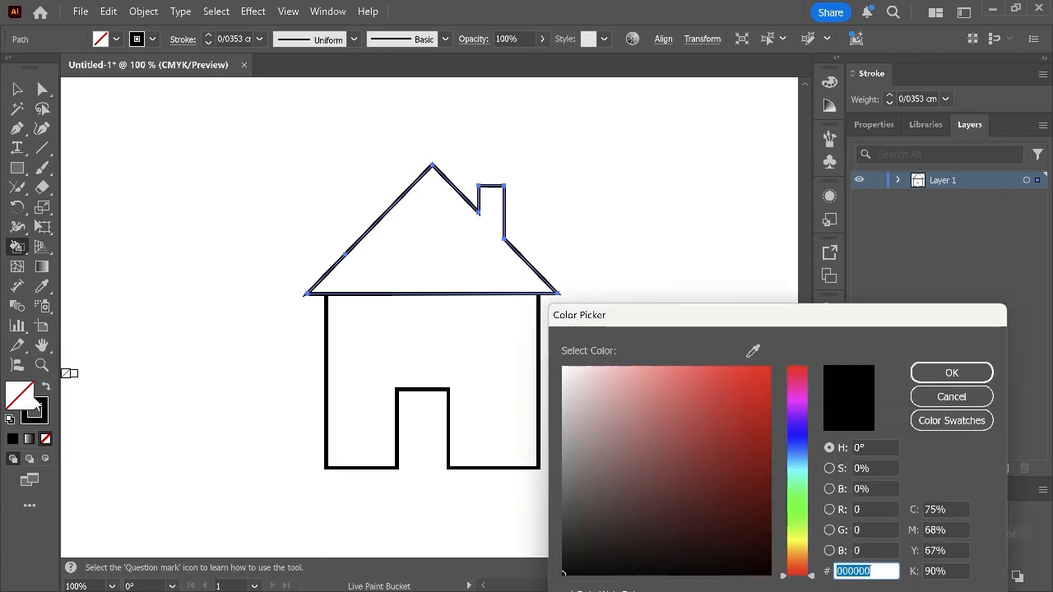
drag(741, 378, 776, 370)
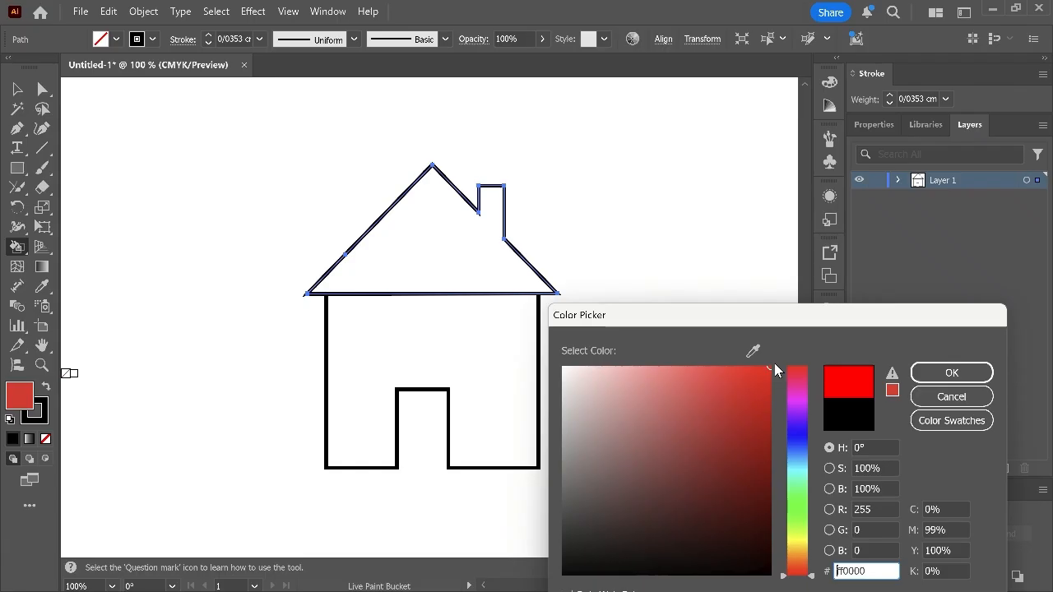
click(947, 372)
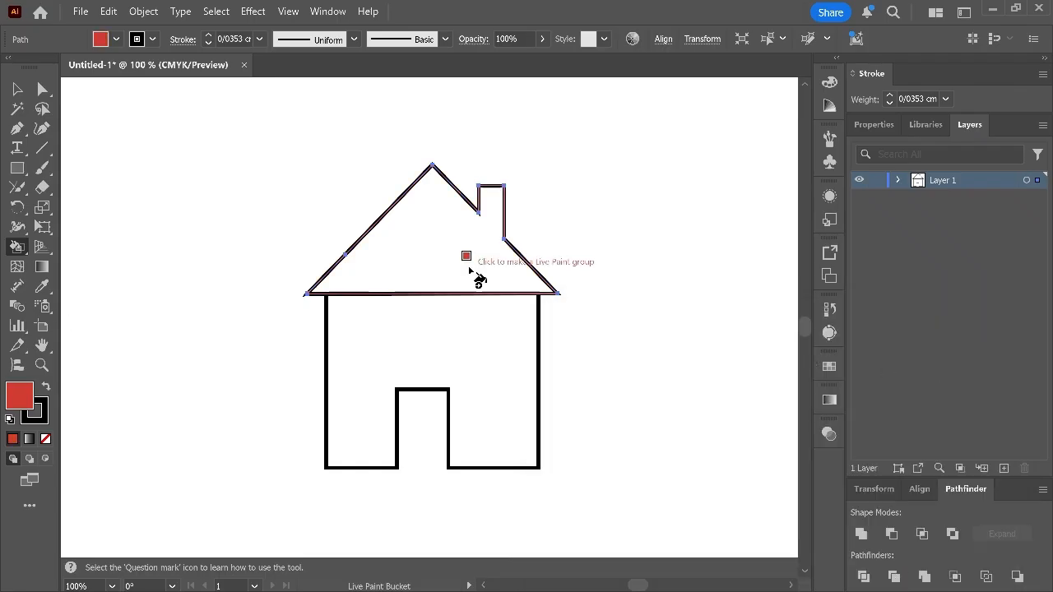
click(441, 262)
Select the wall compound shape and fill it with yellow fff800 using the Live Paint Bucket
key(v)
click(409, 390)
click(16, 246)
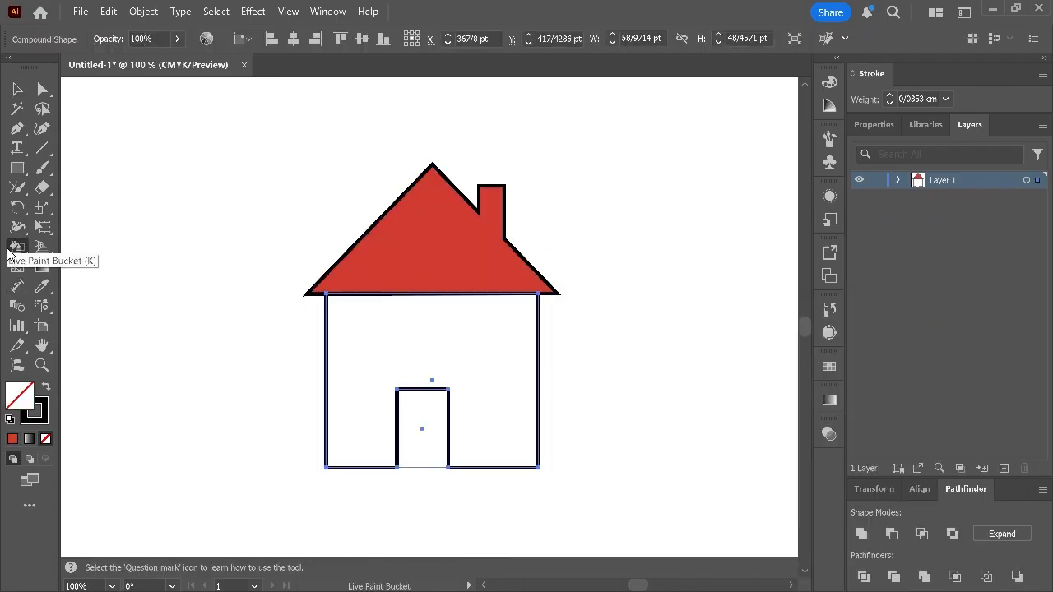
double_click(26, 396)
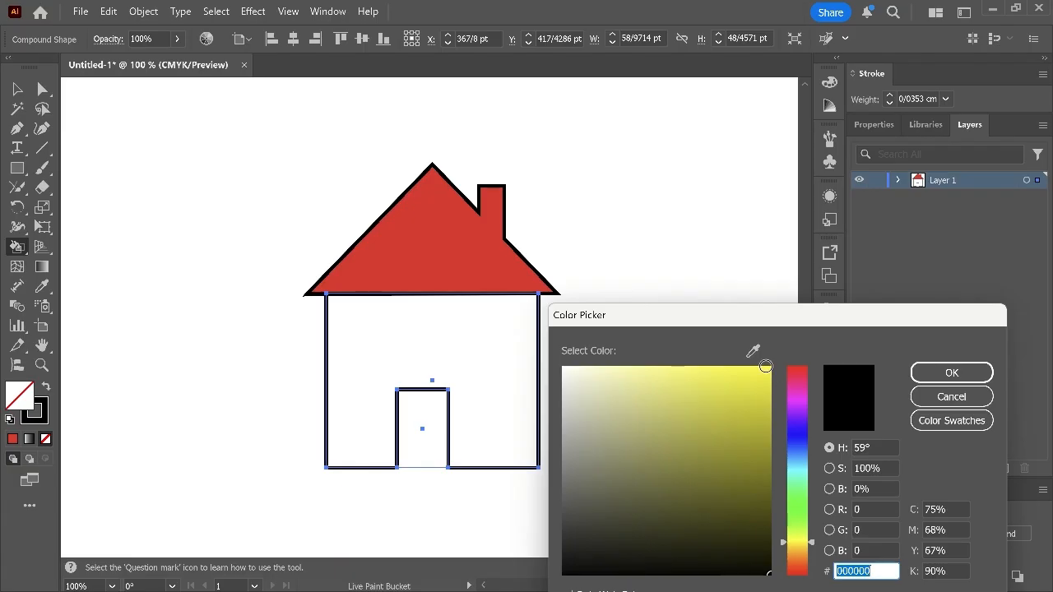
click(770, 368)
click(953, 373)
click(465, 354)
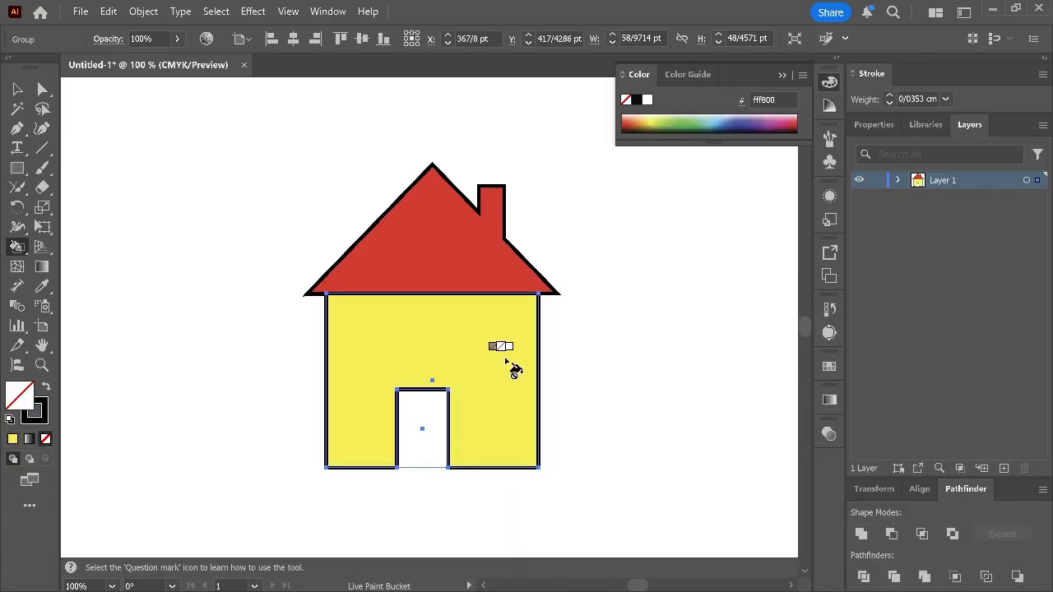
click(17, 89)
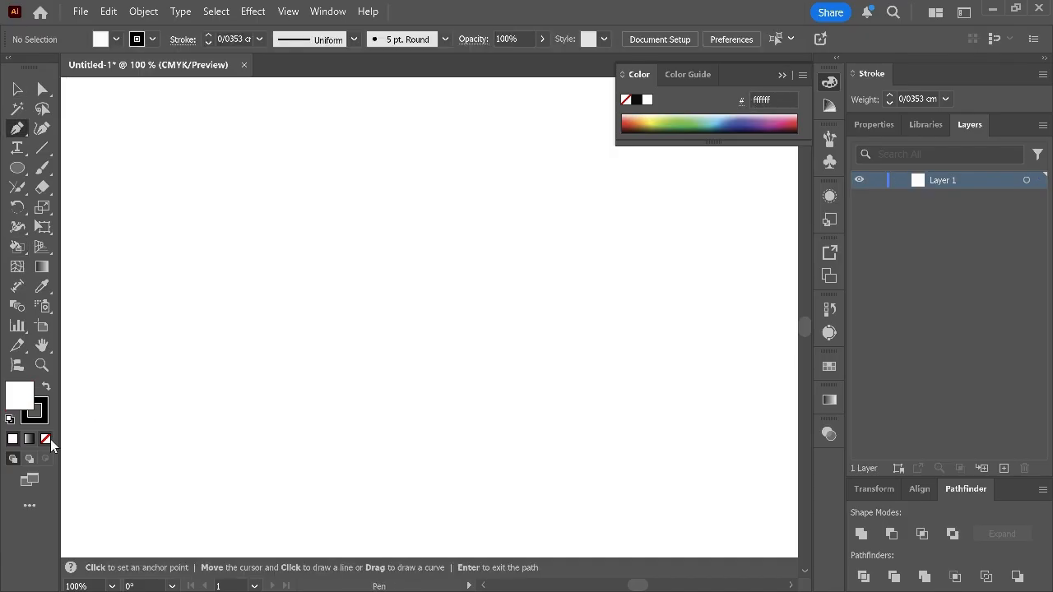
Set the fill to none and draw the left half of a heart with the Pen tool, curving down to the tip
click(50, 440)
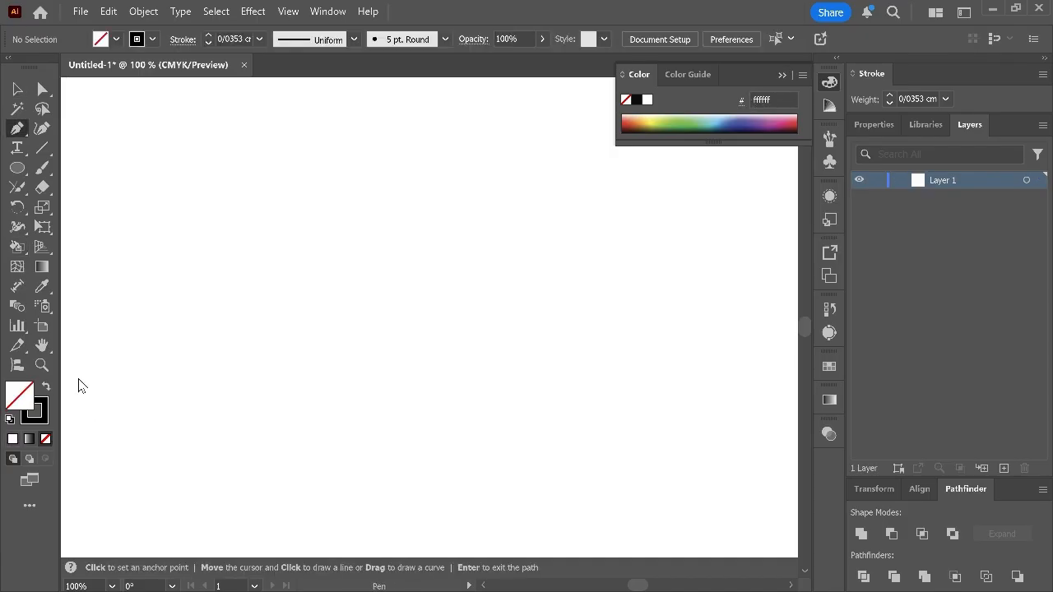
click(782, 75)
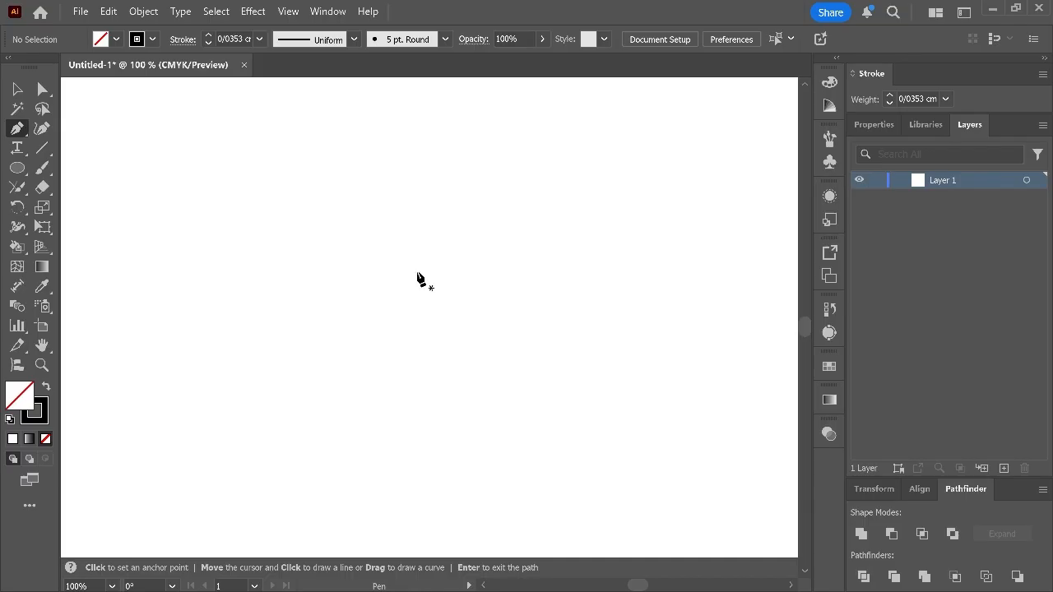
click(424, 266)
drag(411, 250, 348, 208)
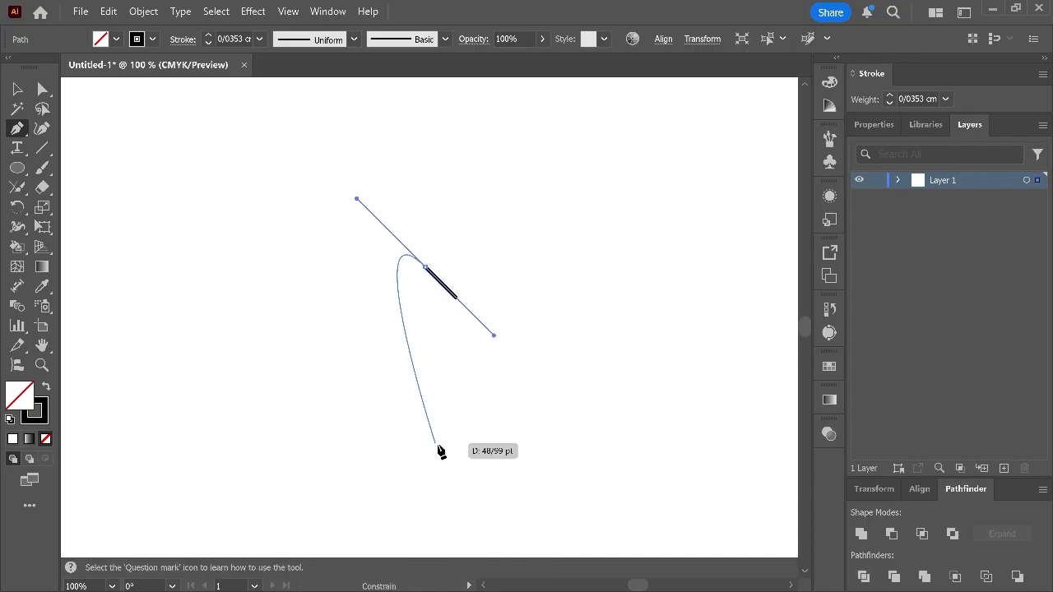
click(470, 466)
mouse_move(469, 466)
mouse_down()
mouse_move(433, 437)
mouse_move(585, 520)
mouse_move(611, 508)
mouse_move(635, 527)
mouse_up()
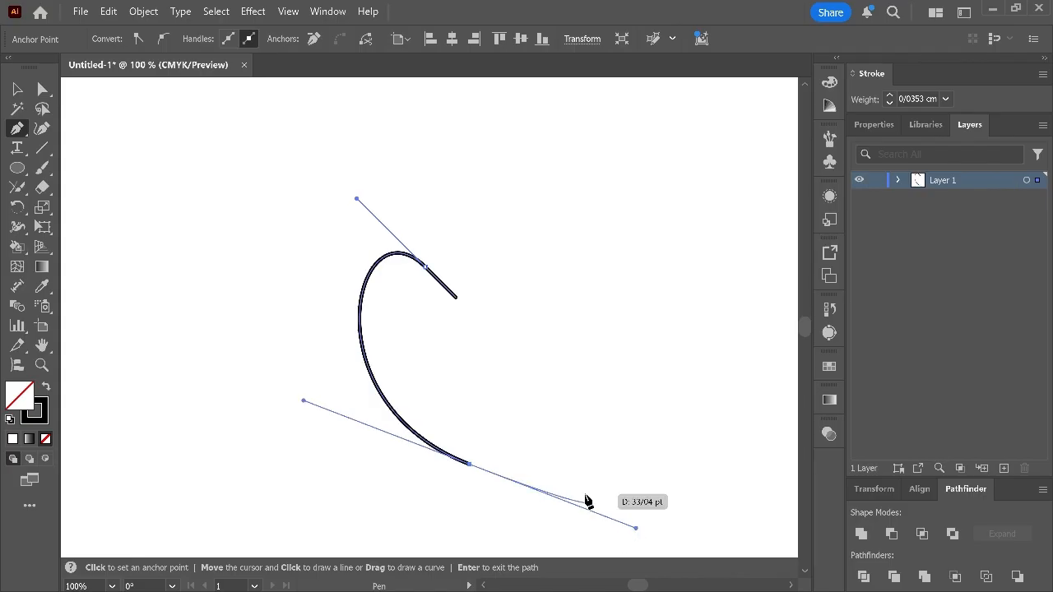
Move the half-heart path slightly up and to the left, and apply a Mirror repeat to it
click(18, 89)
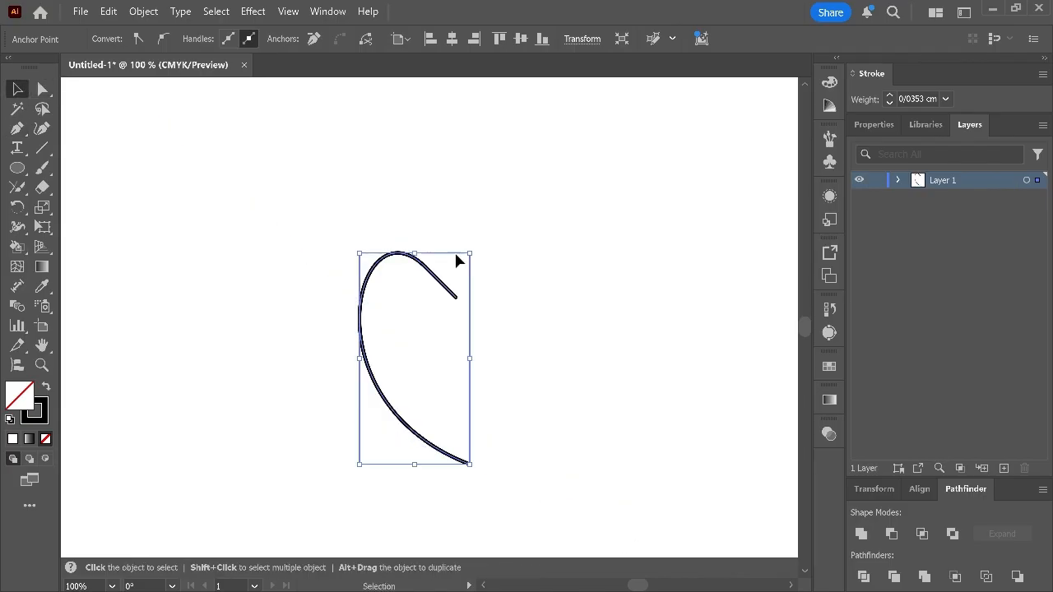
drag(457, 260, 400, 249)
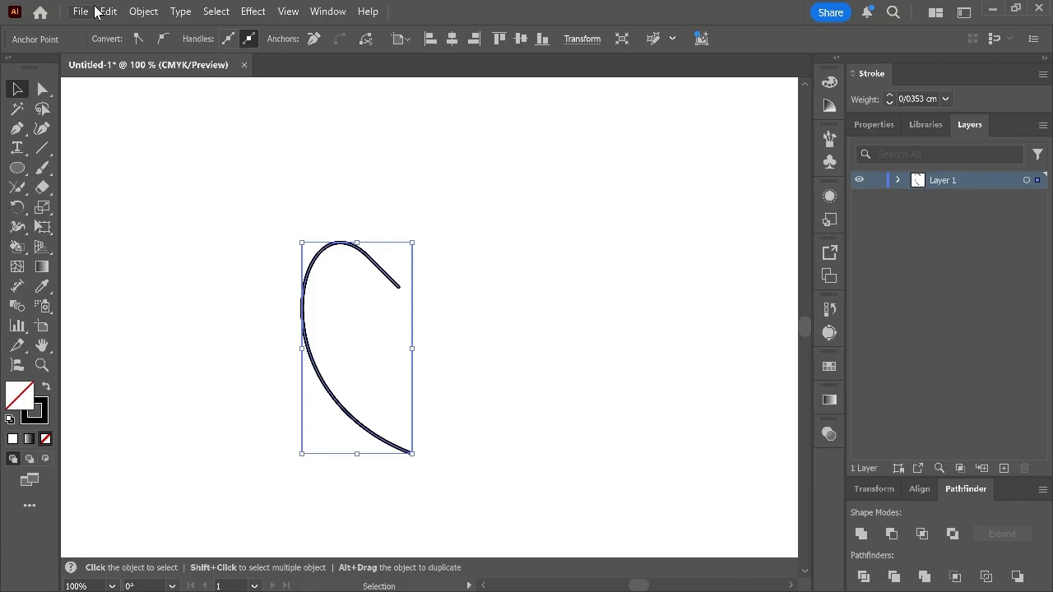
click(140, 12)
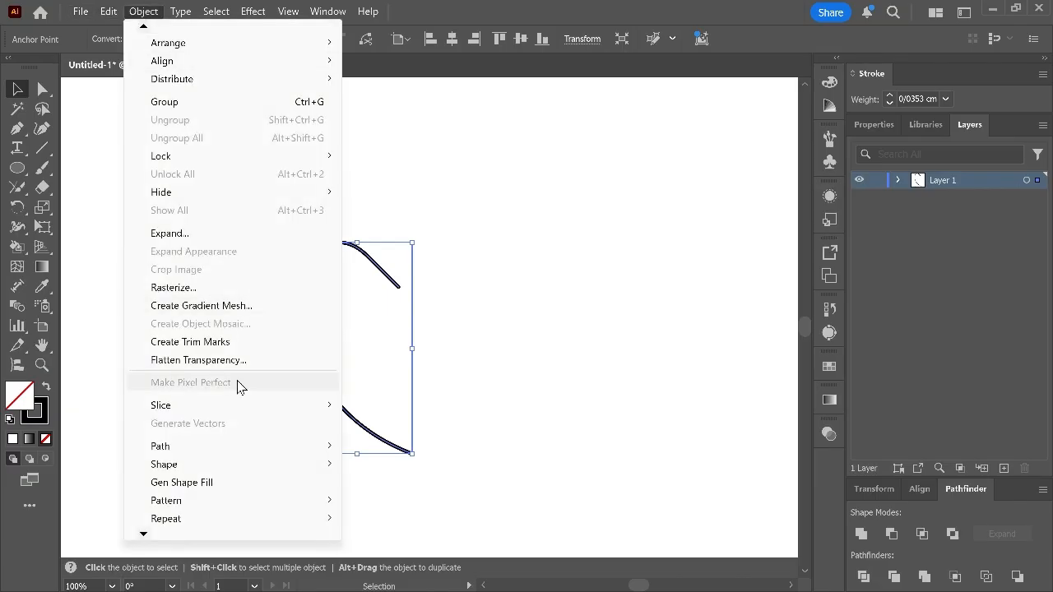
mouse_move(266, 520)
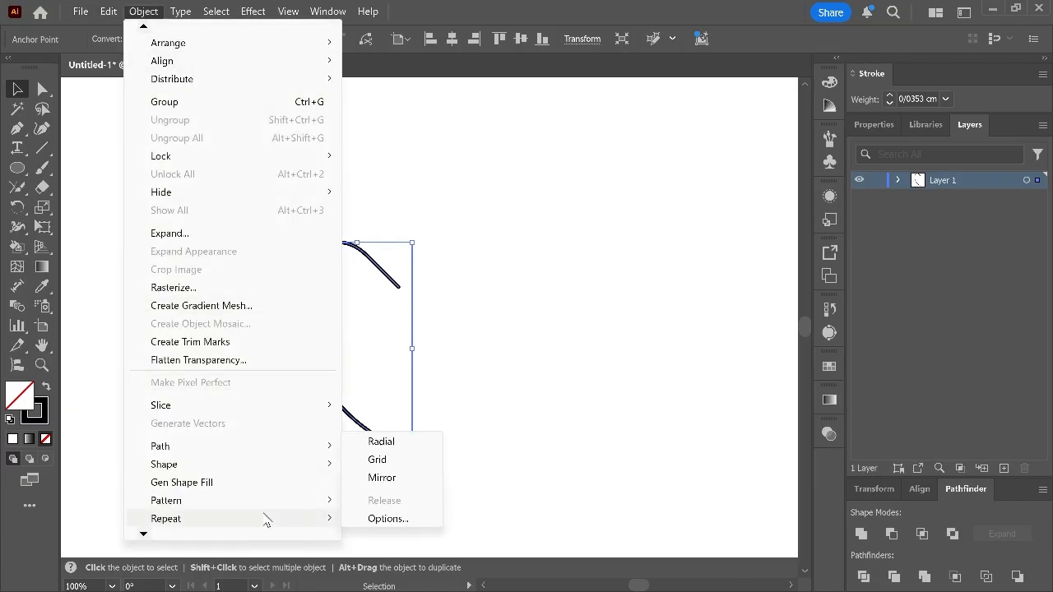
click(381, 479)
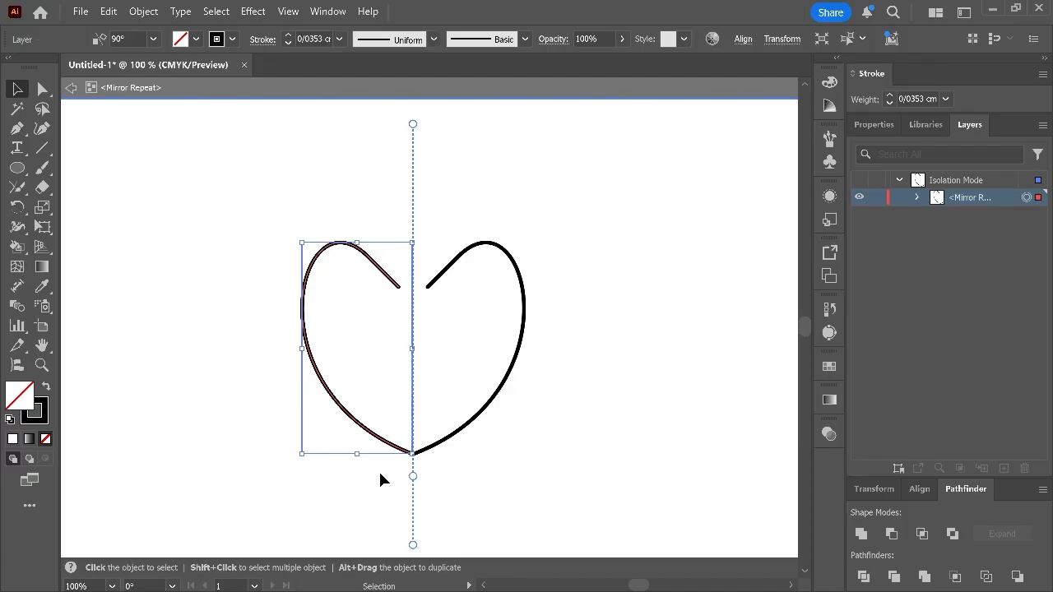
Reshape the mirrored heart by adjusting its upper and bottom anchor handles until the notch ends cross, and exit isolation mode
click(42, 89)
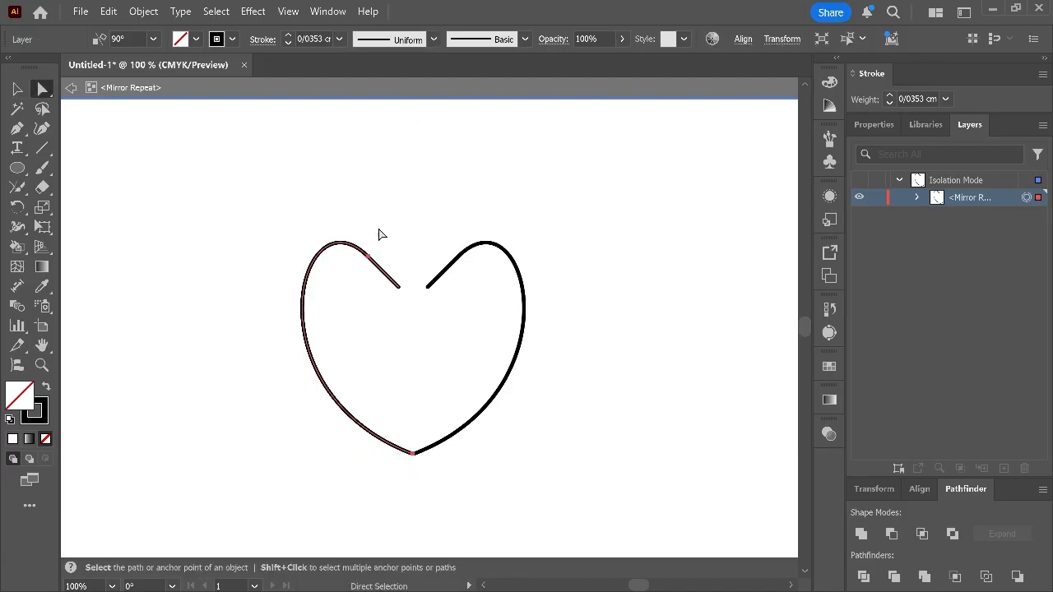
click(370, 265)
click(369, 265)
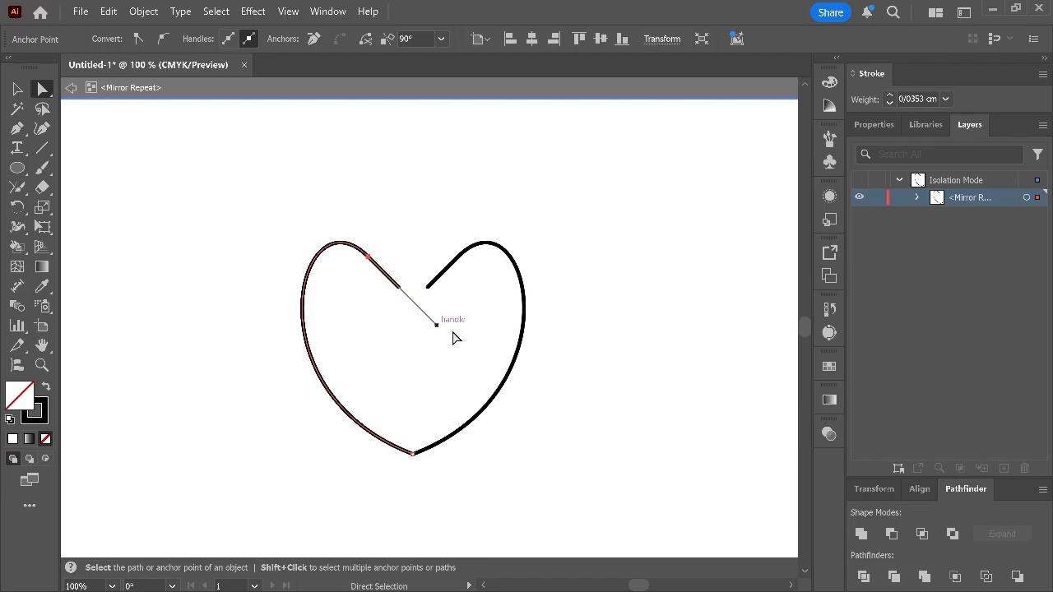
drag(436, 324, 475, 336)
click(412, 453)
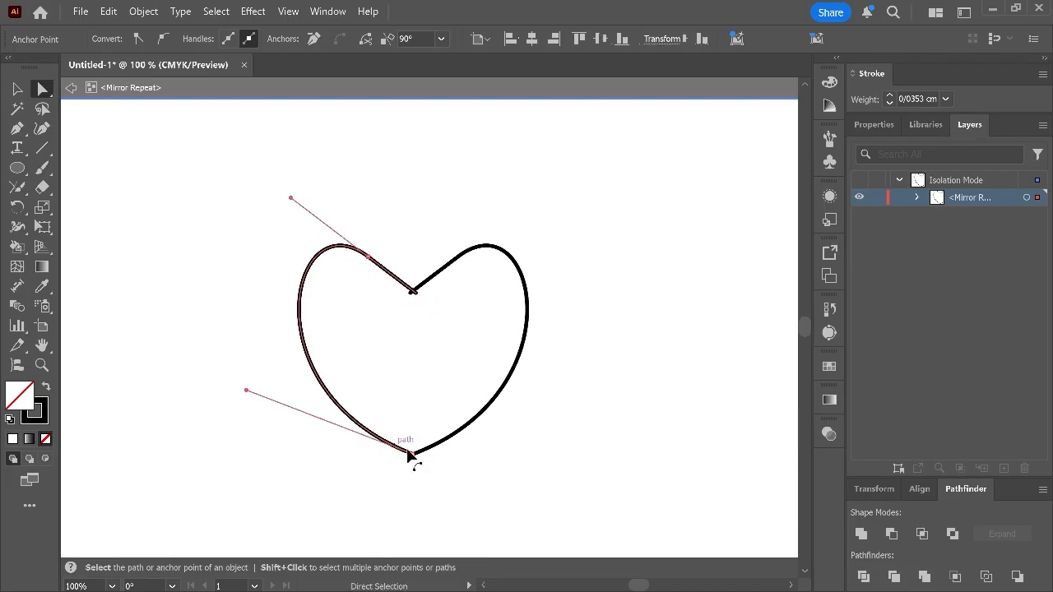
drag(246, 391, 221, 381)
click(394, 444)
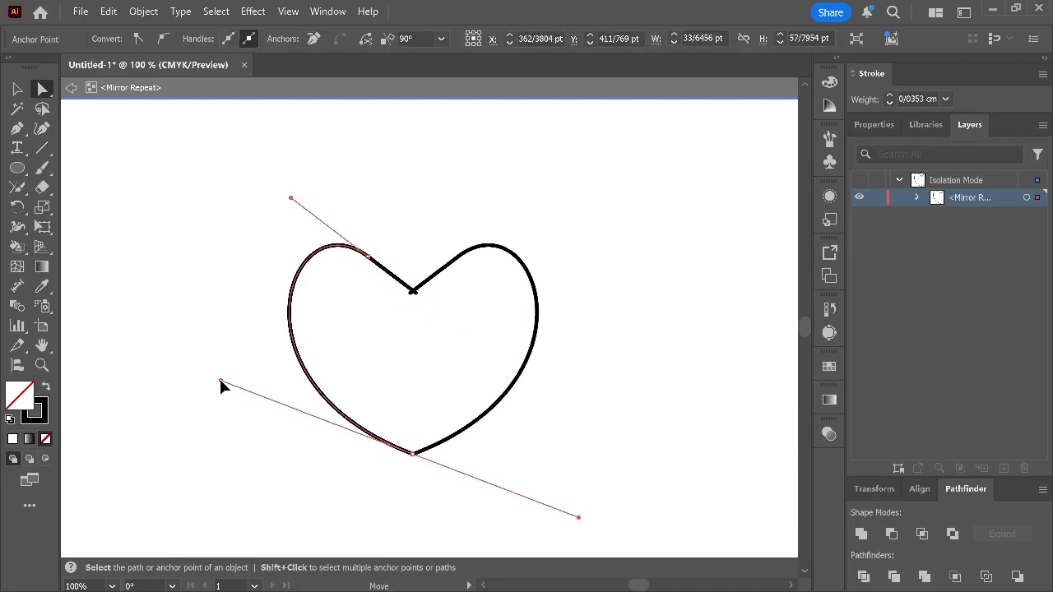
drag(289, 197, 293, 215)
key(v)
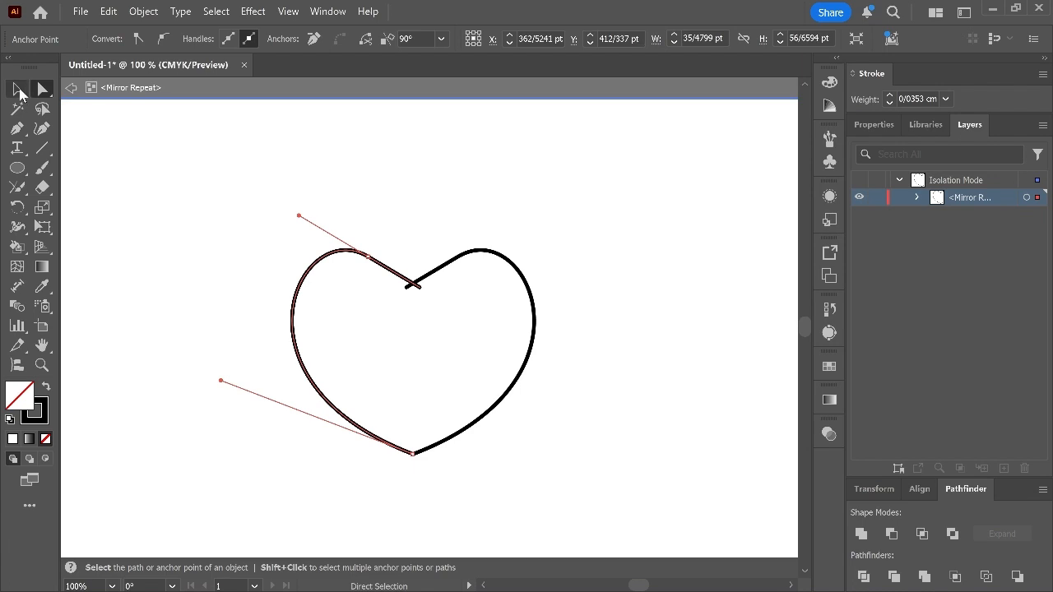
double_click(260, 184)
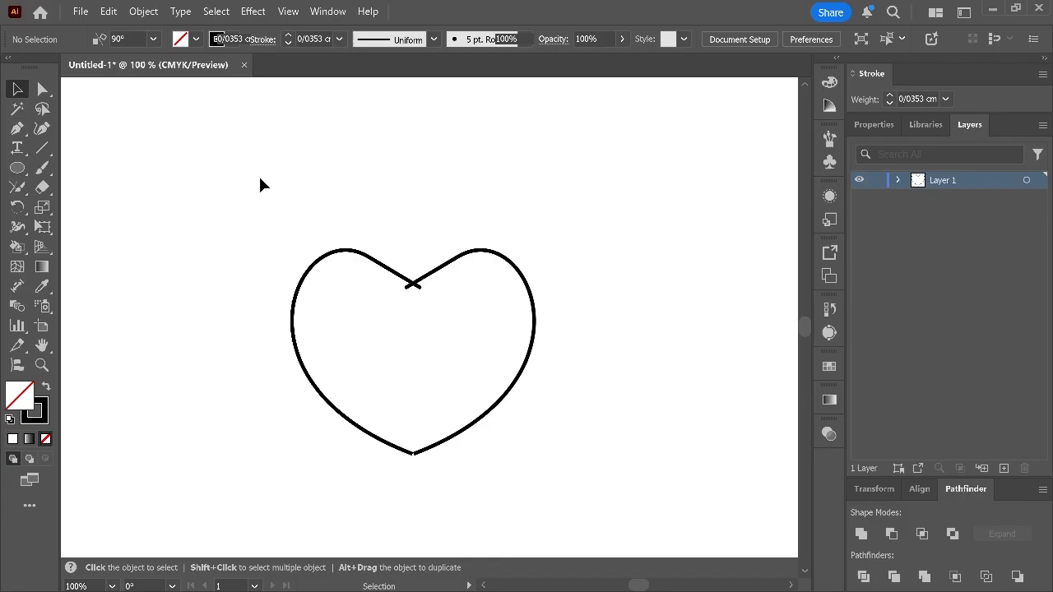
Expand the mirrored heart with the Object and Fill options
click(370, 262)
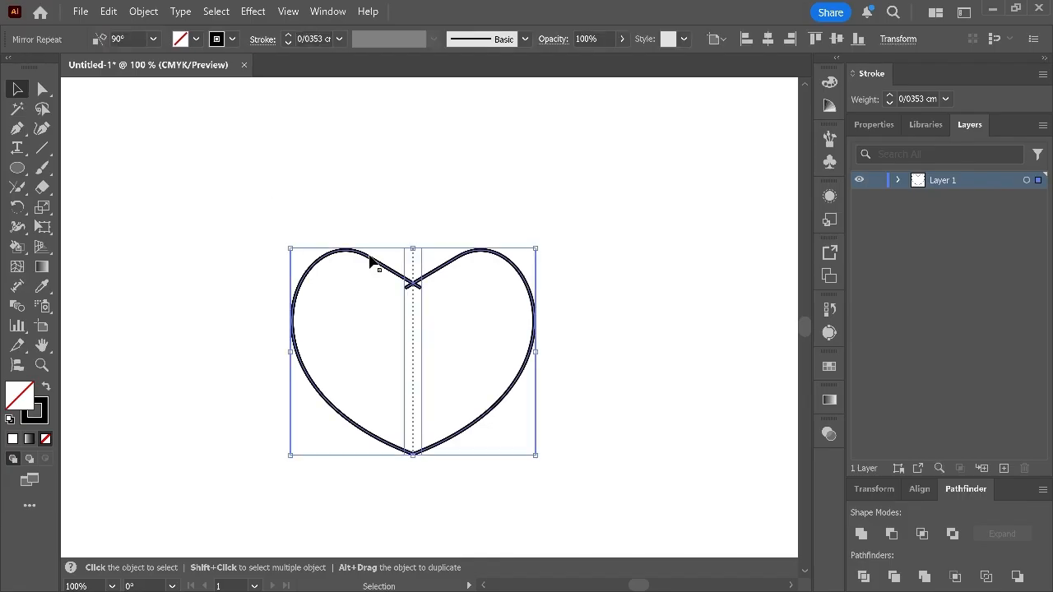
click(141, 13)
click(169, 233)
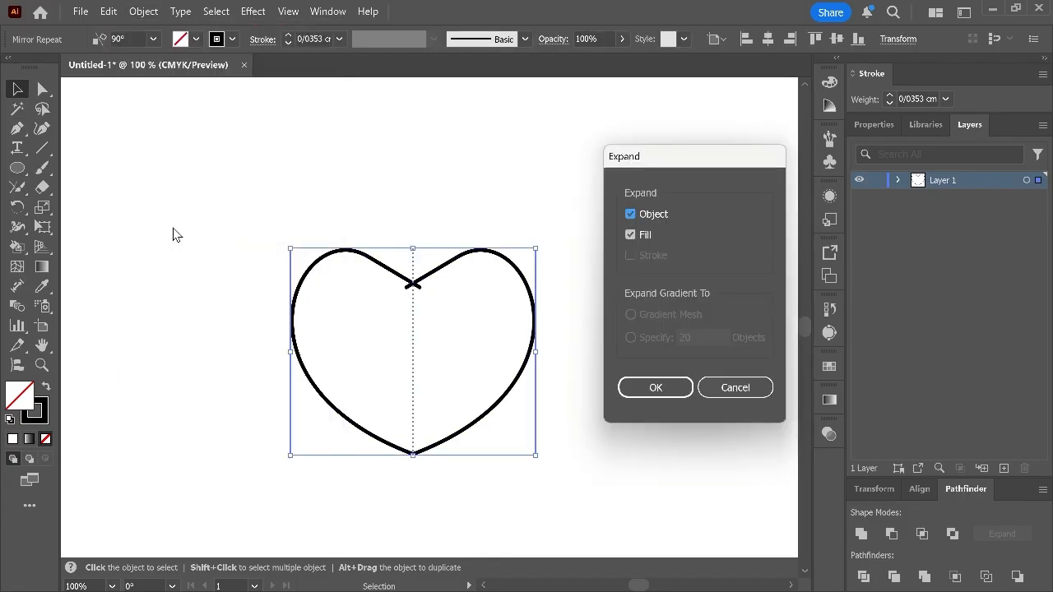
click(650, 385)
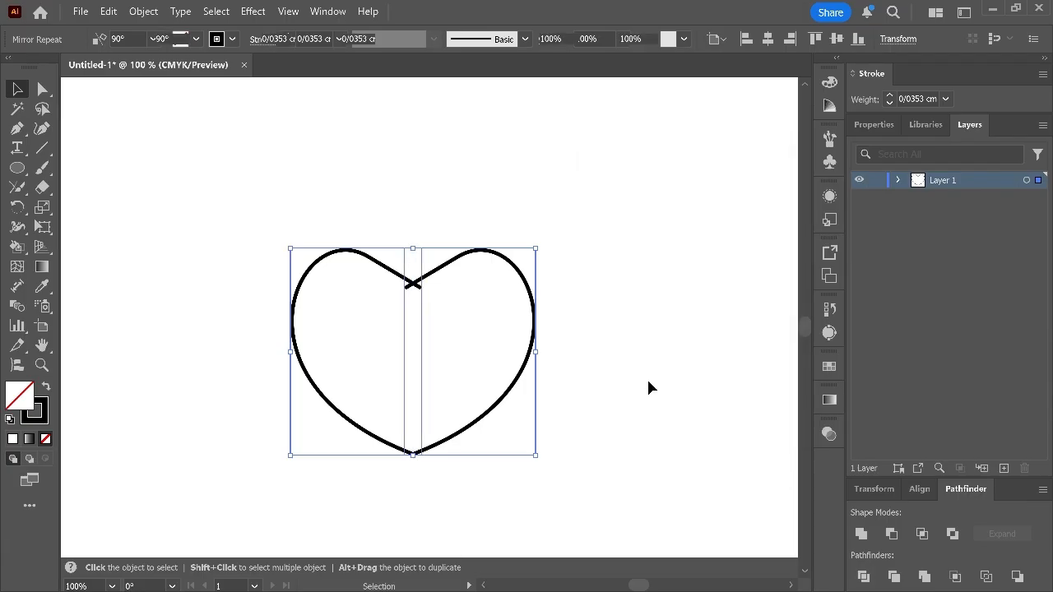
Switch to Outline view and delete the leftover rectangular frames around the two heart halves
key(ctrl+y)
click(648, 380)
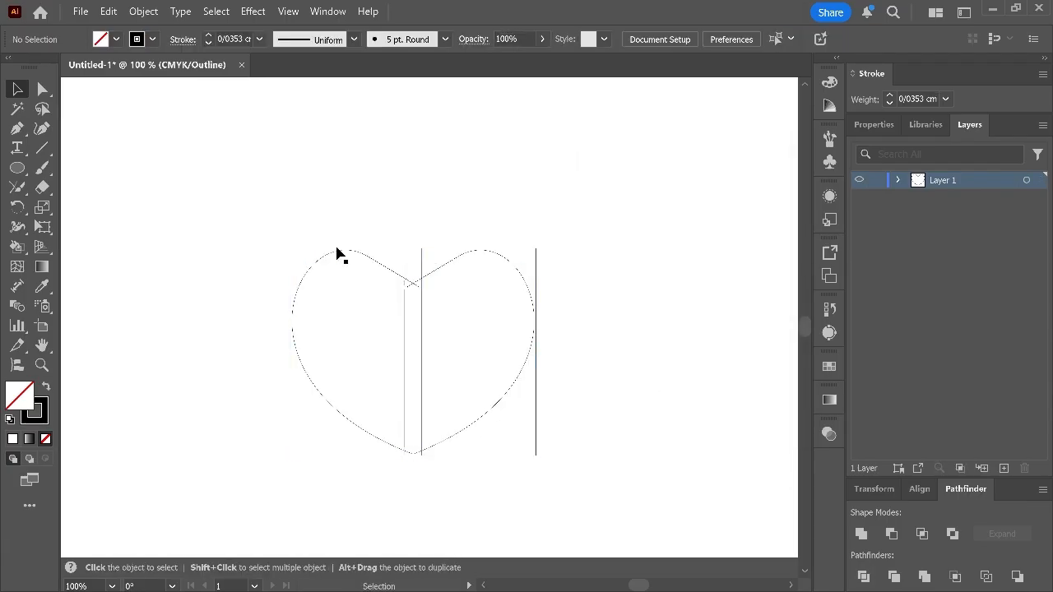
click(46, 92)
drag(388, 230, 430, 259)
key(Delete)
Select the endpoints at the heart's bottom tip, return to Preview, and join them
drag(434, 470, 393, 446)
key(ctrl+y)
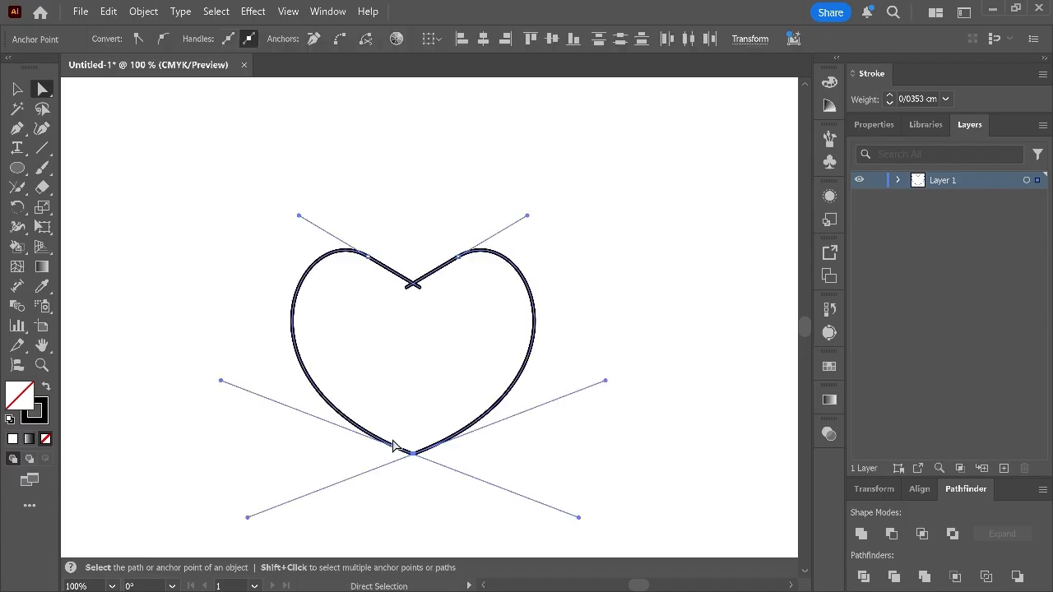
key(ctrl+j)
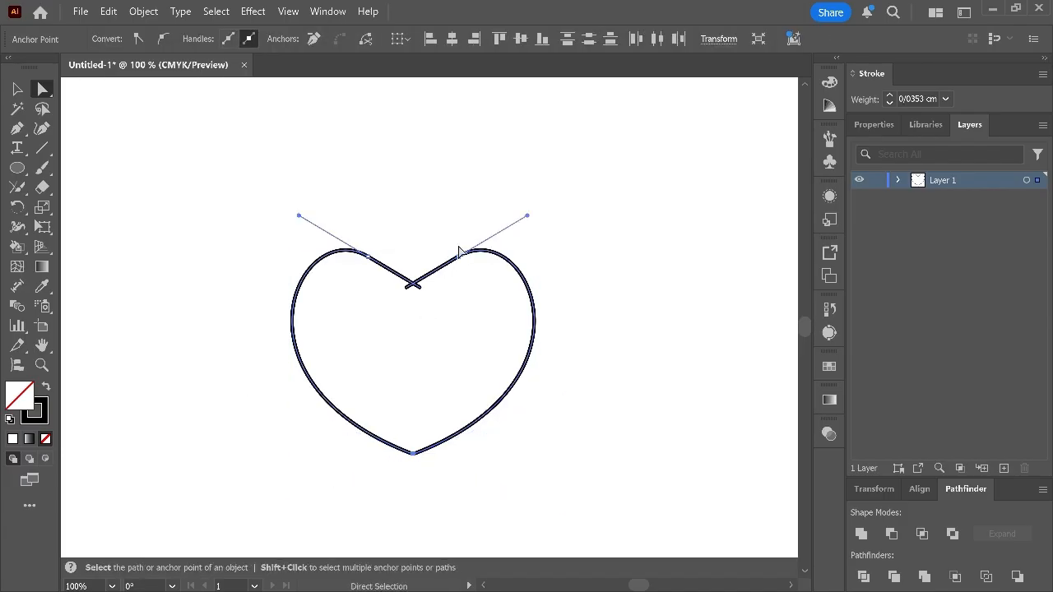
Try to join the two crossing ends at the heart's upper notch
drag(429, 300, 400, 282)
key(ctrl+j)
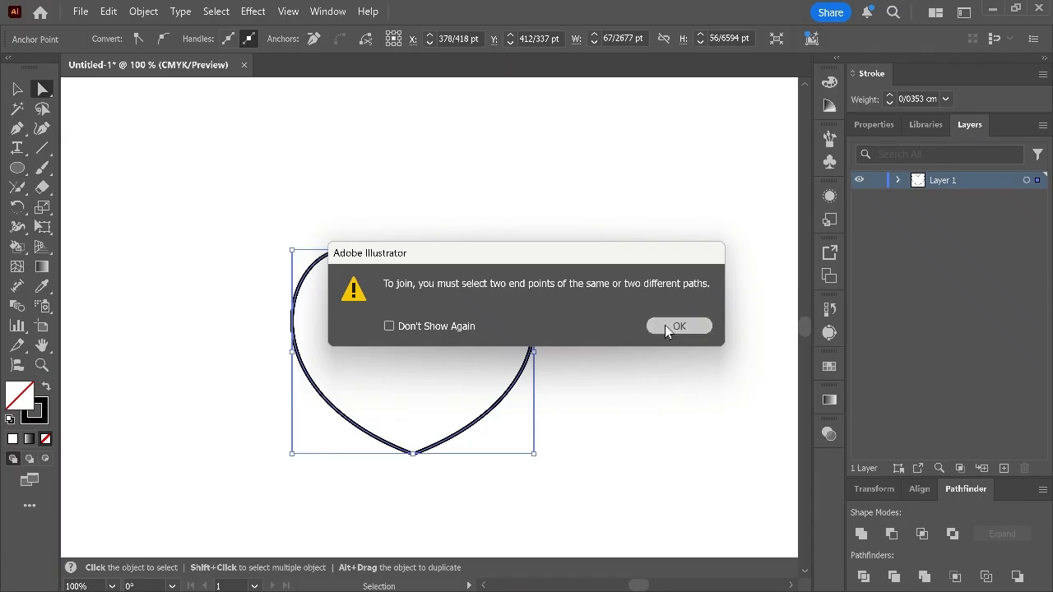
click(677, 327)
Try to trim and connect the overlapping notch ends with the Join tool
click(16, 188)
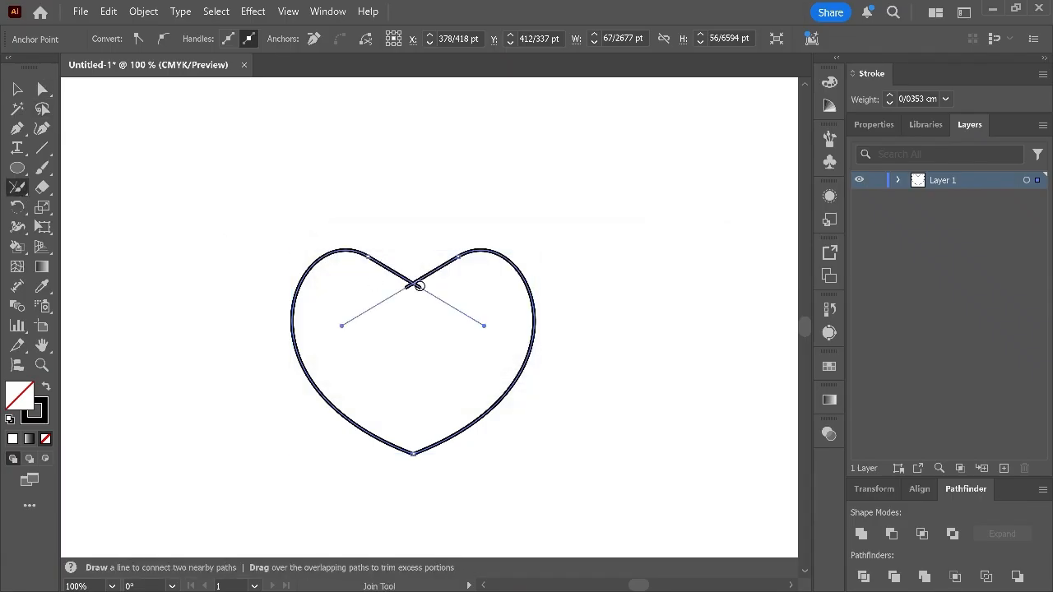
drag(418, 285, 412, 279)
ctrl+click(415, 312)
key(a)
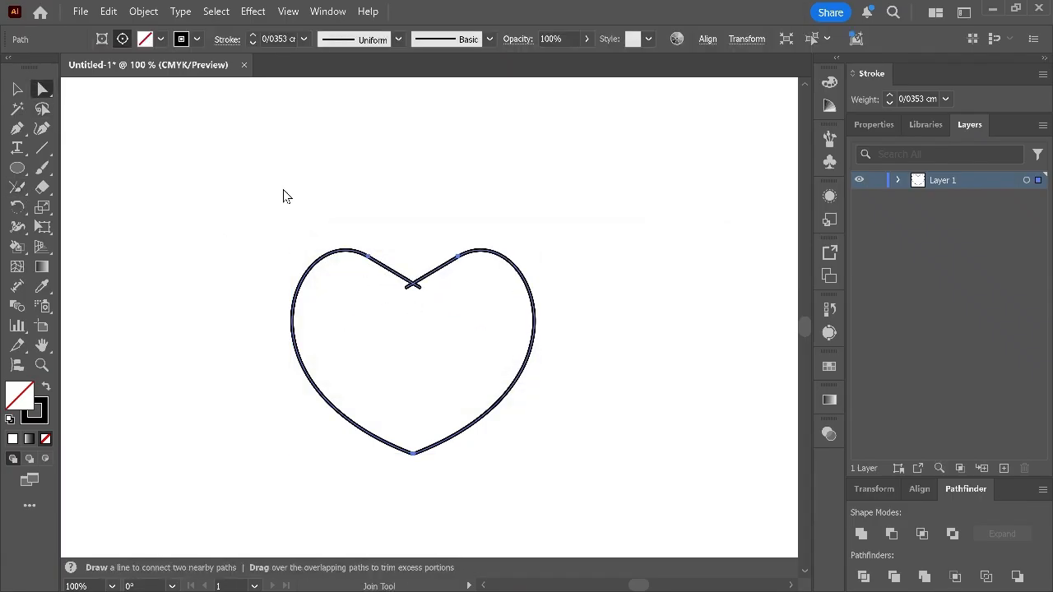
Shorten the inner handle of the right half so its end no longer crosses the heart's notch
click(416, 288)
click(418, 287)
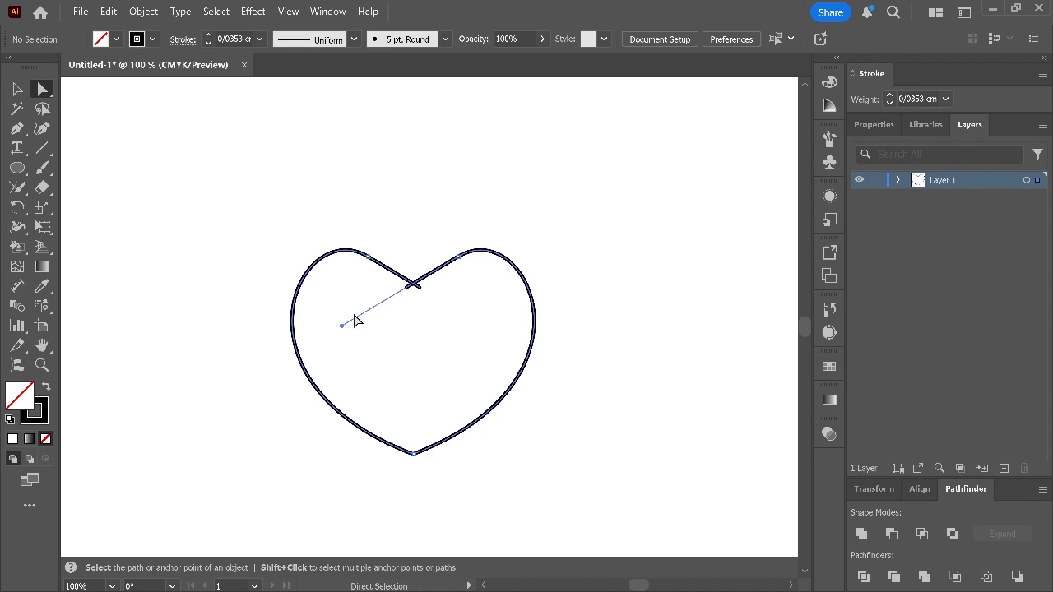
drag(343, 326, 369, 308)
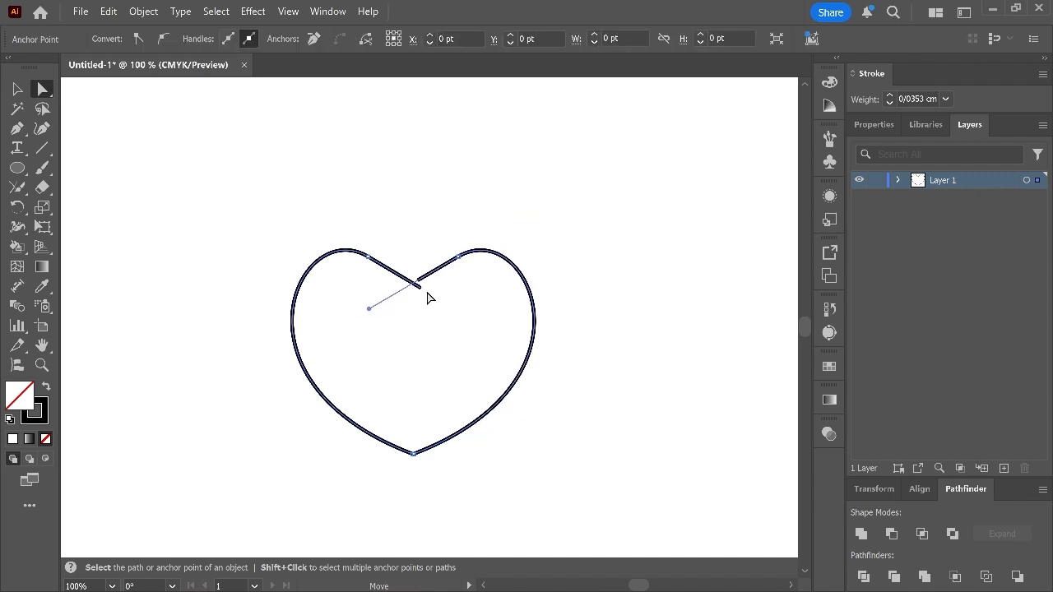
click(368, 257)
click(483, 329)
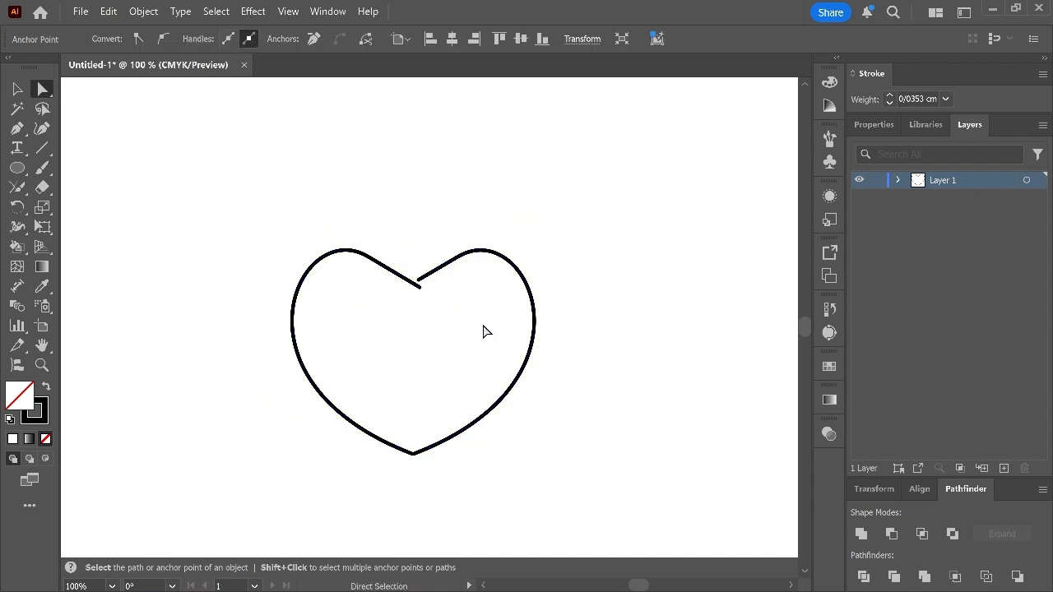
Shorten the inner handle of the left half to pull its end back to the centre of the notch
click(421, 289)
click(368, 257)
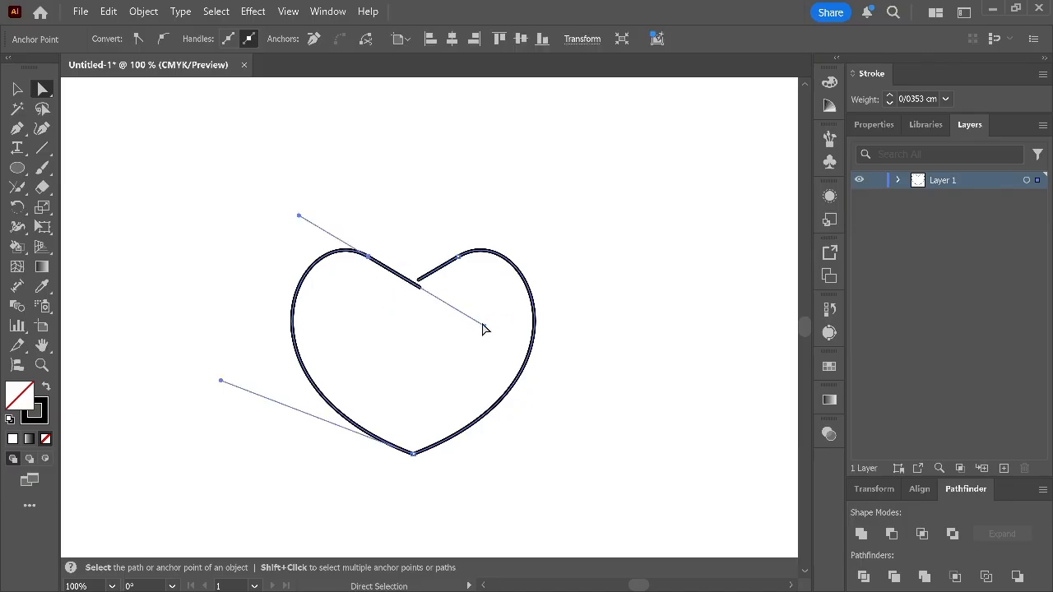
drag(485, 327, 462, 311)
click(443, 264)
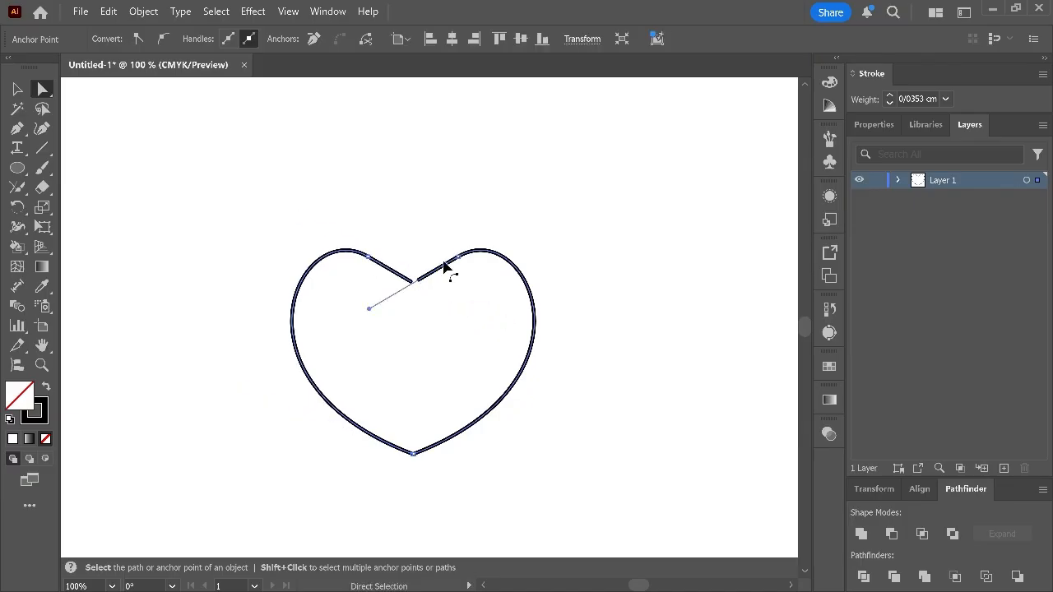
Fine-tune the inner handles of both halves so the ends meet at the notch, and deselect the heart
drag(369, 310, 360, 316)
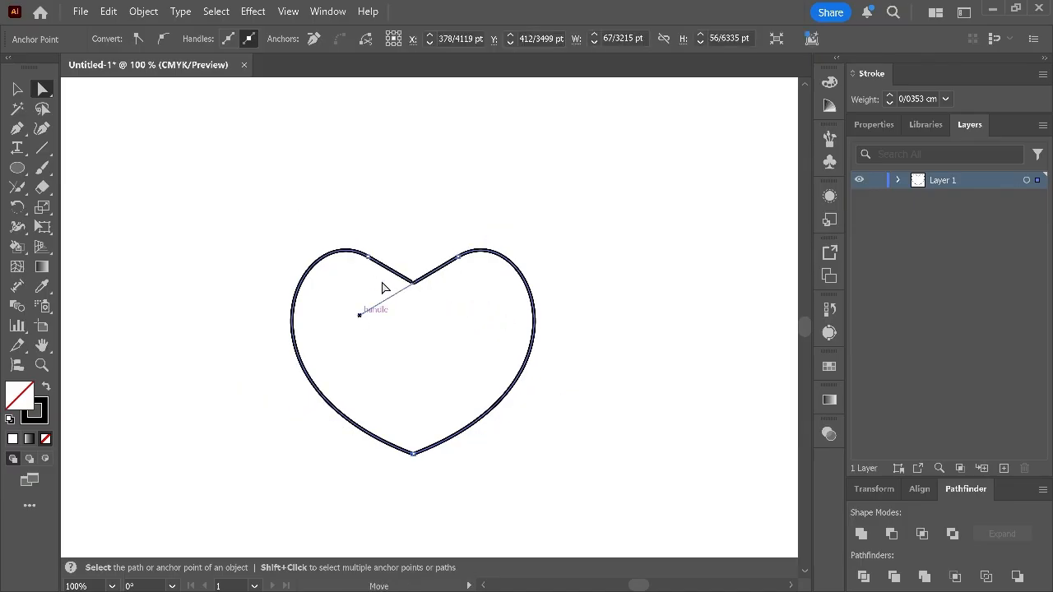
click(368, 257)
click(462, 311)
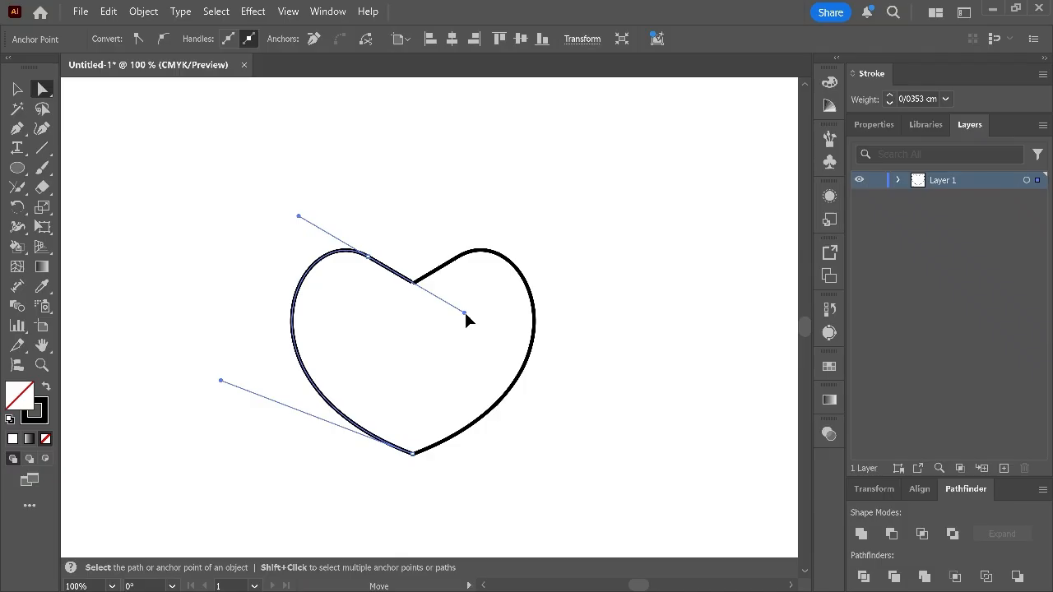
click(418, 315)
click(413, 282)
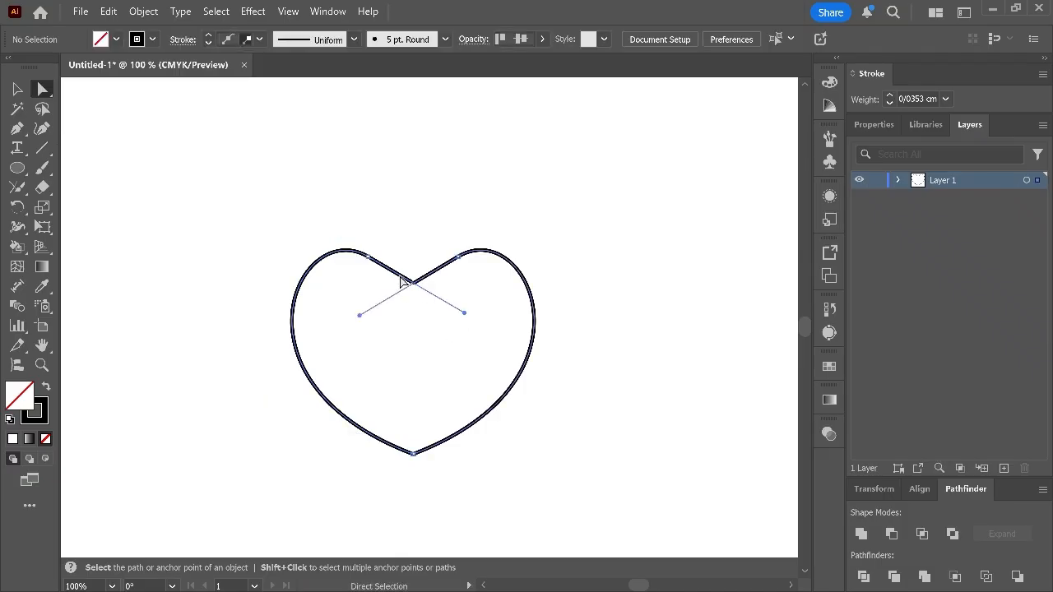
ctrl+click(446, 303)
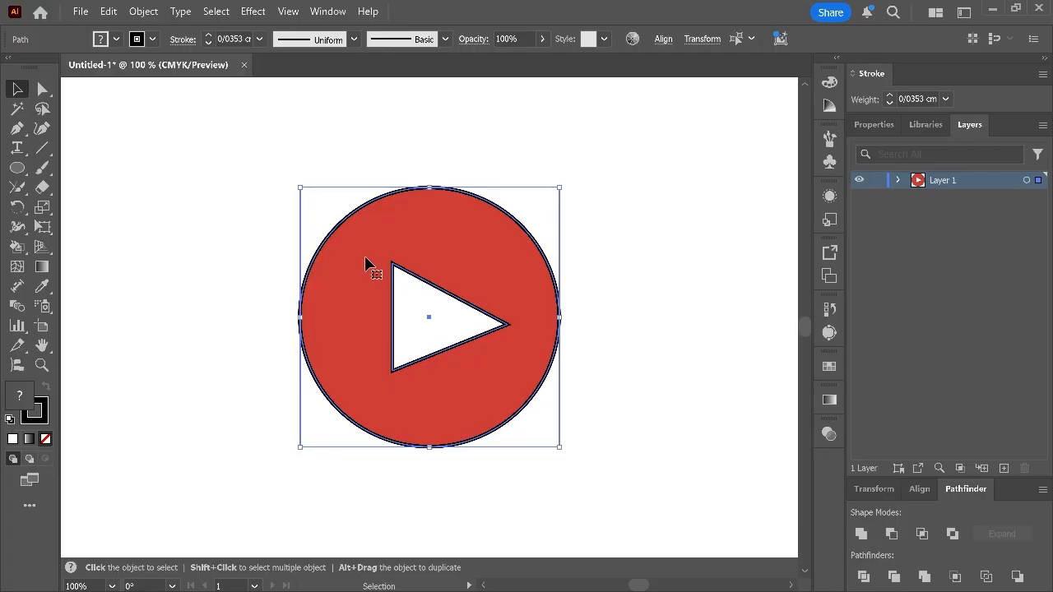
Apply an Inflate warp effect with a -51% bend and no distortion to the red circle behind the play triangle
key(ctrl+shift+a)
click(425, 194)
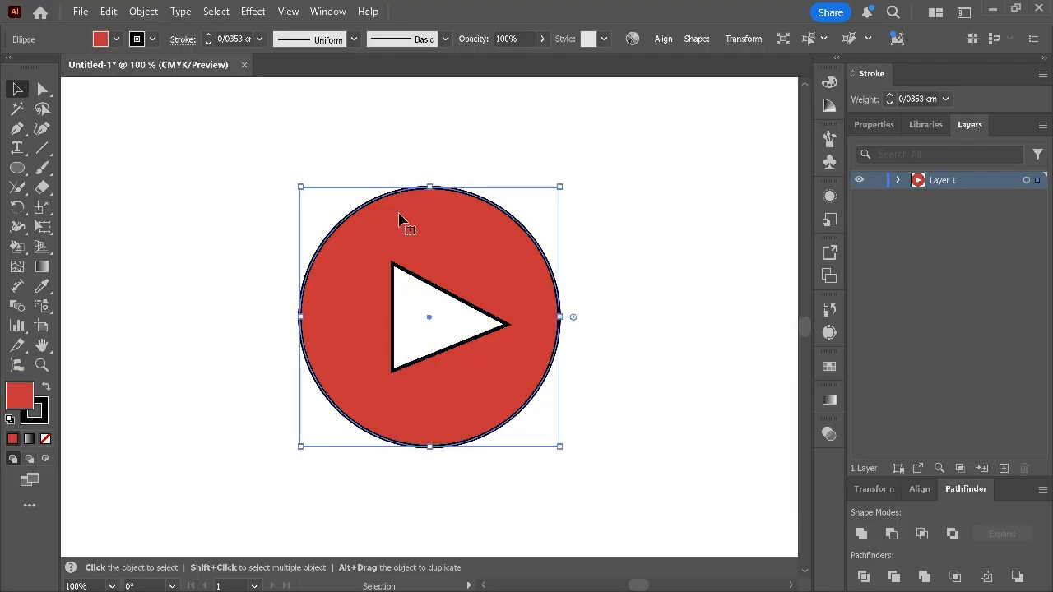
click(249, 11)
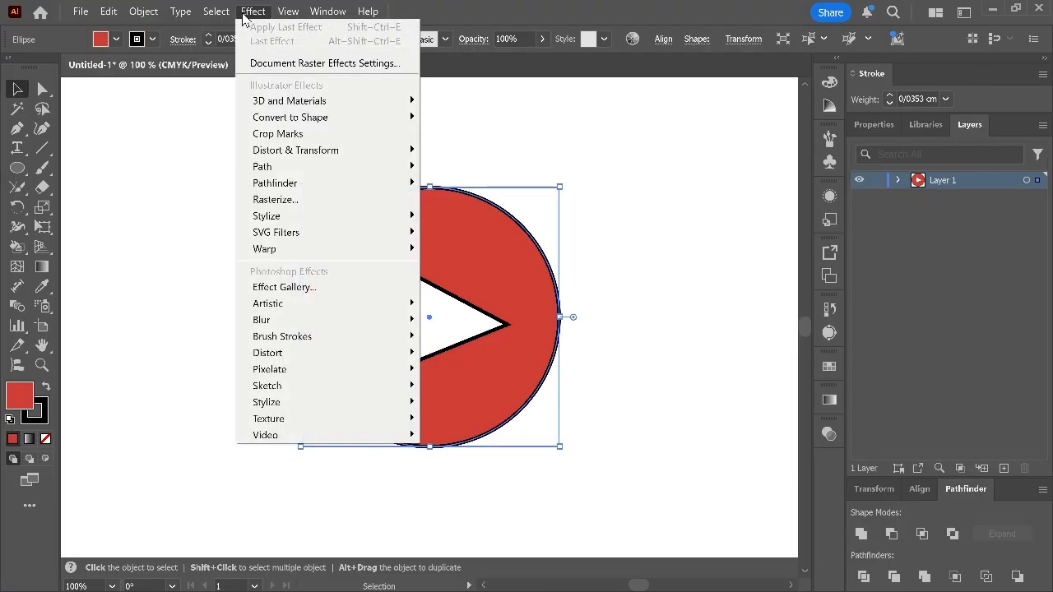
mouse_move(271, 248)
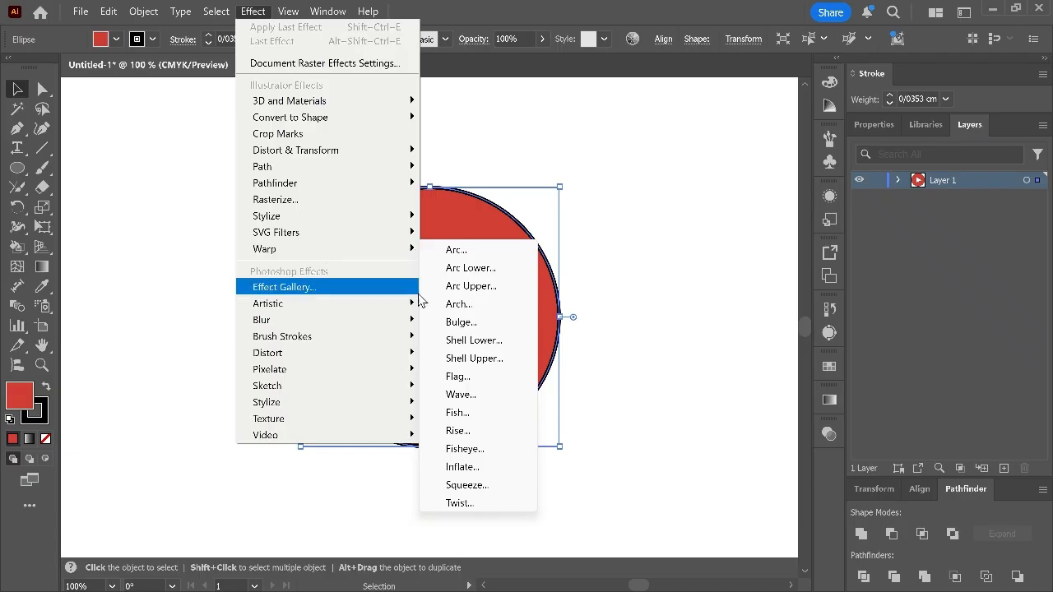
click(492, 467)
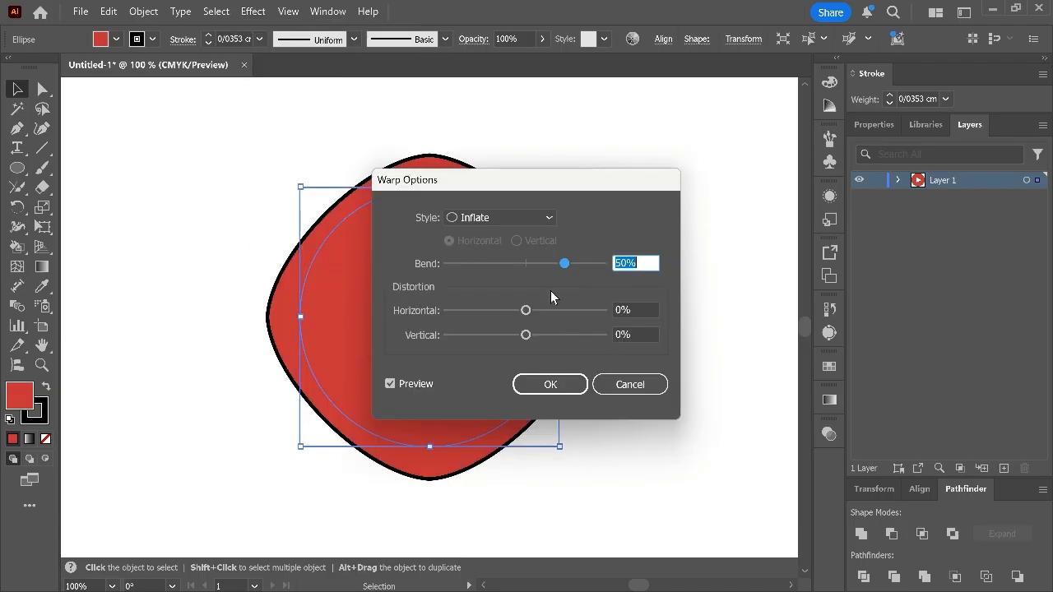
click(564, 263)
drag(563, 265, 517, 265)
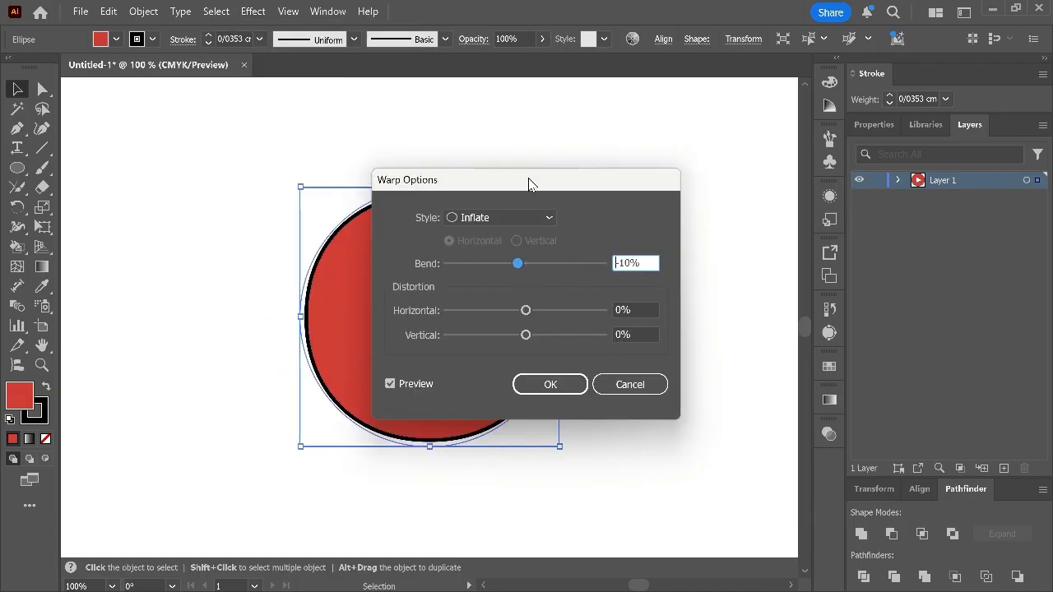
drag(528, 178, 742, 195)
drag(725, 258, 694, 263)
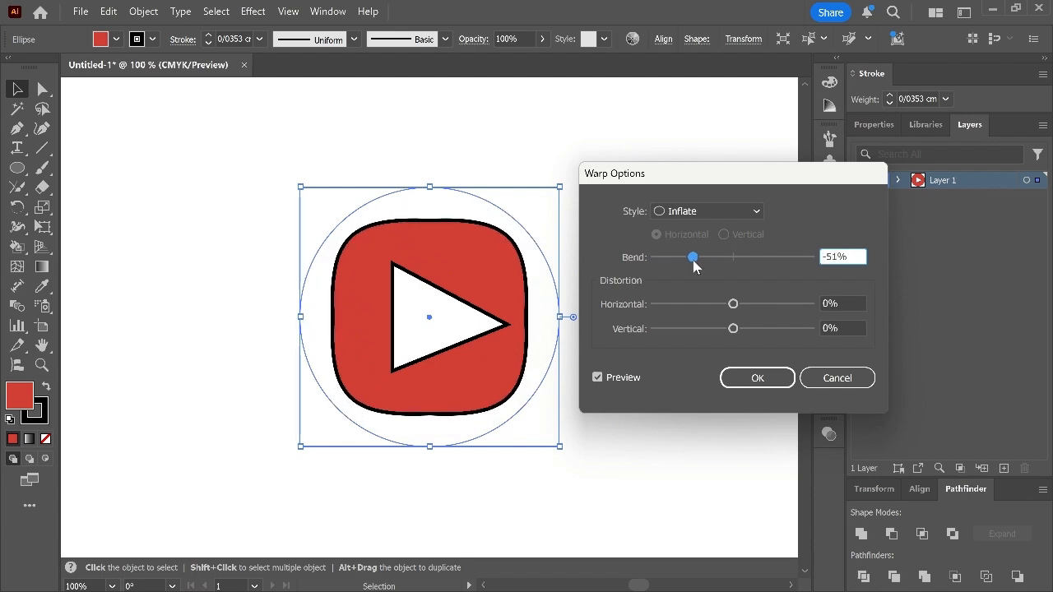
mouse_move(733, 304)
mouse_down()
mouse_move(699, 305)
mouse_move(757, 305)
mouse_move(732, 306)
mouse_up()
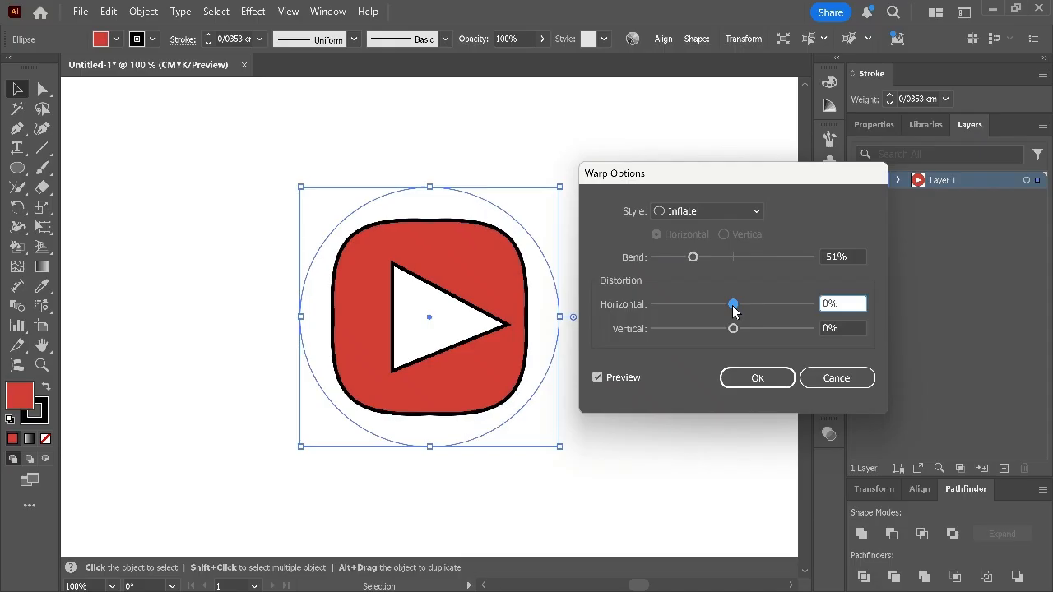
click(739, 376)
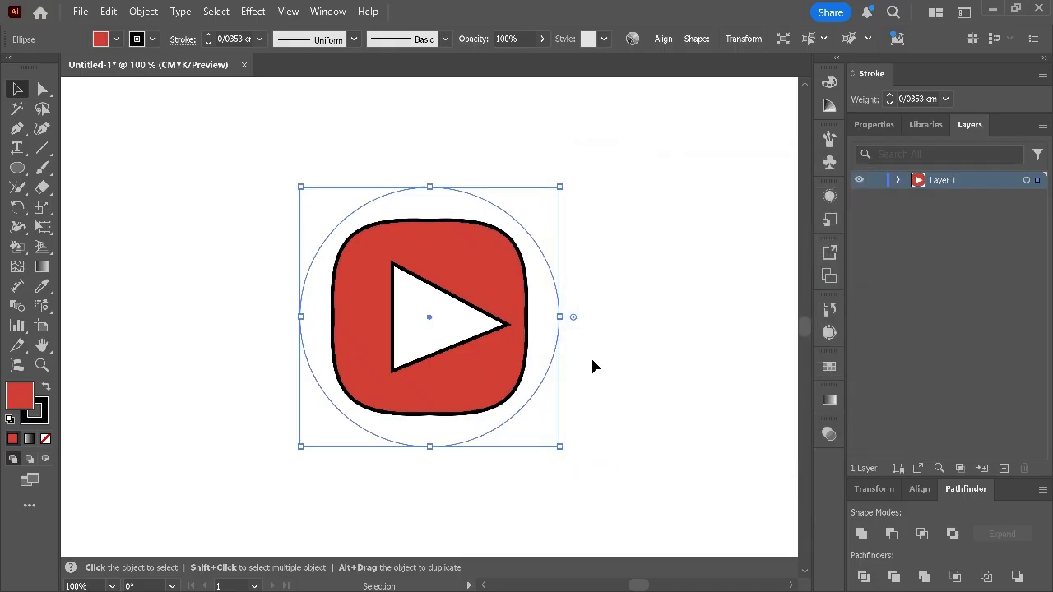
Stretch the warped red shape horizontally and slightly vertically with the Scale tool to make a wide rounded button, and deselect it
click(42, 207)
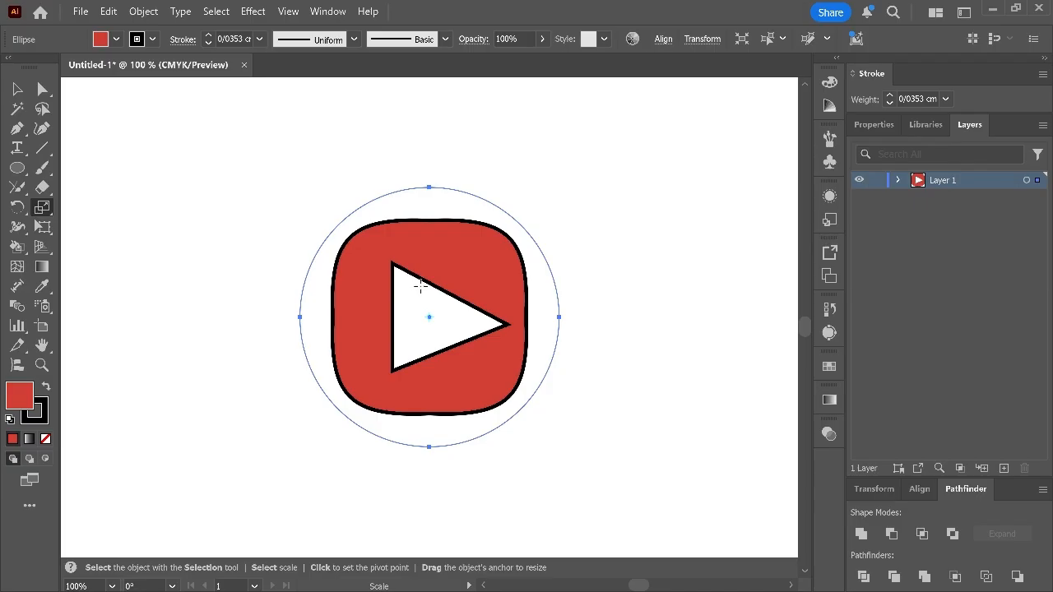
drag(559, 317, 604, 317)
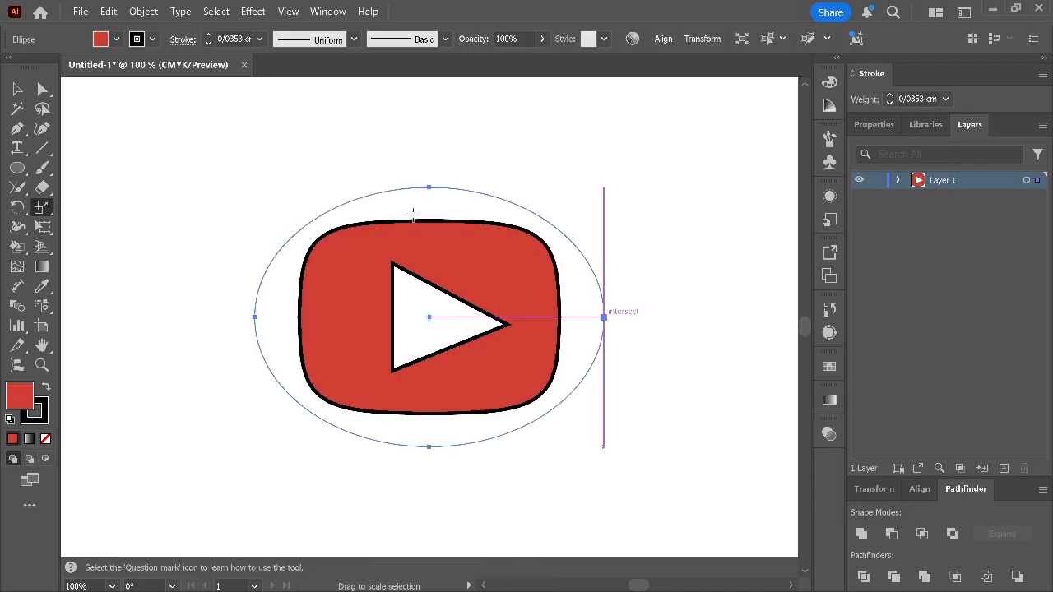
drag(430, 186, 434, 171)
drag(598, 317, 618, 315)
key(v)
click(142, 148)
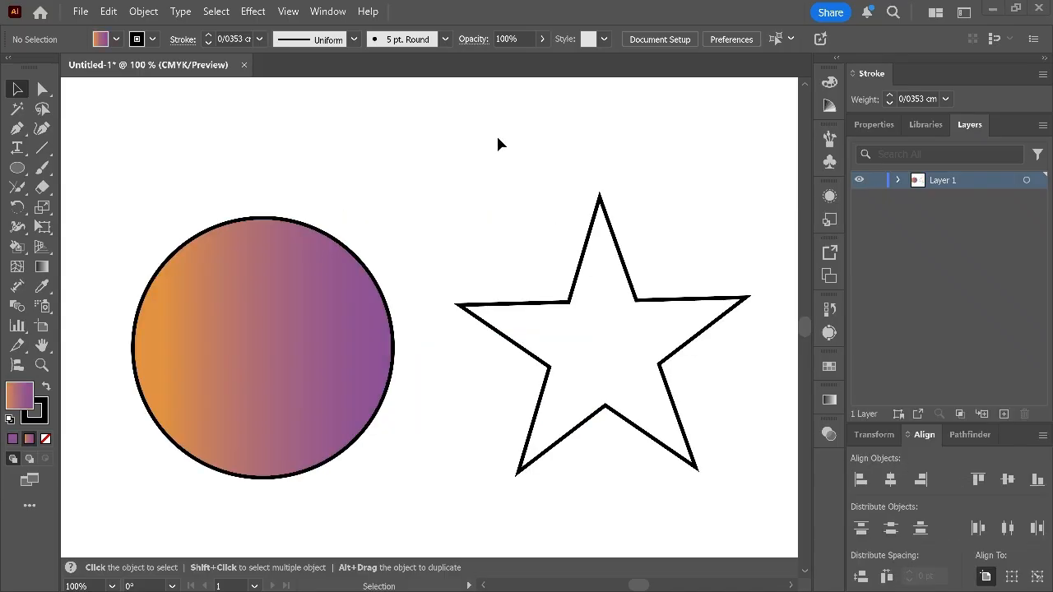
Copy the circle's appearance, with its orange-to-purple gradient fill, onto the empty star
click(316, 14)
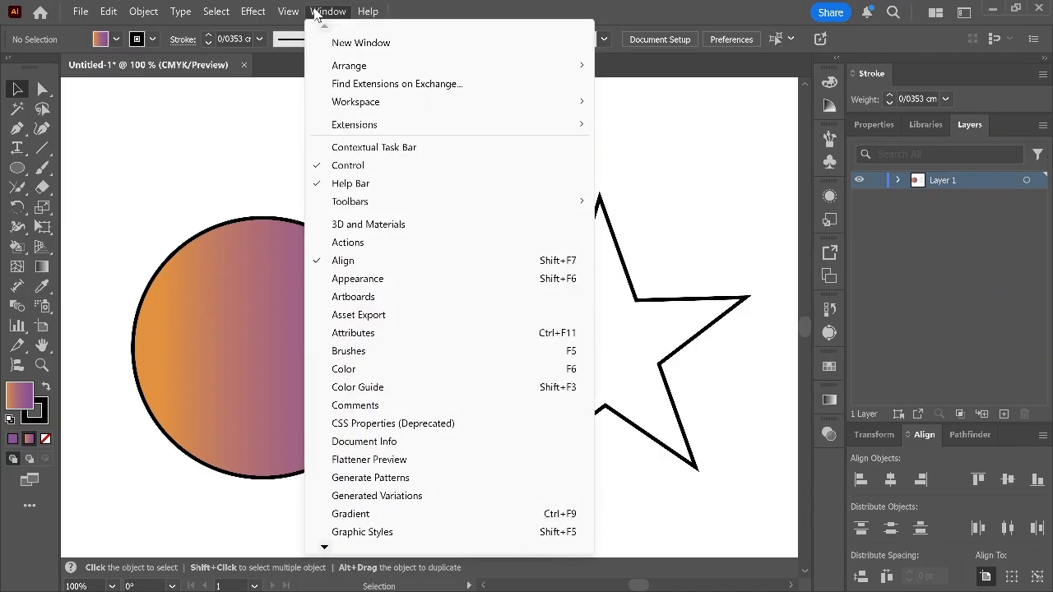
click(402, 277)
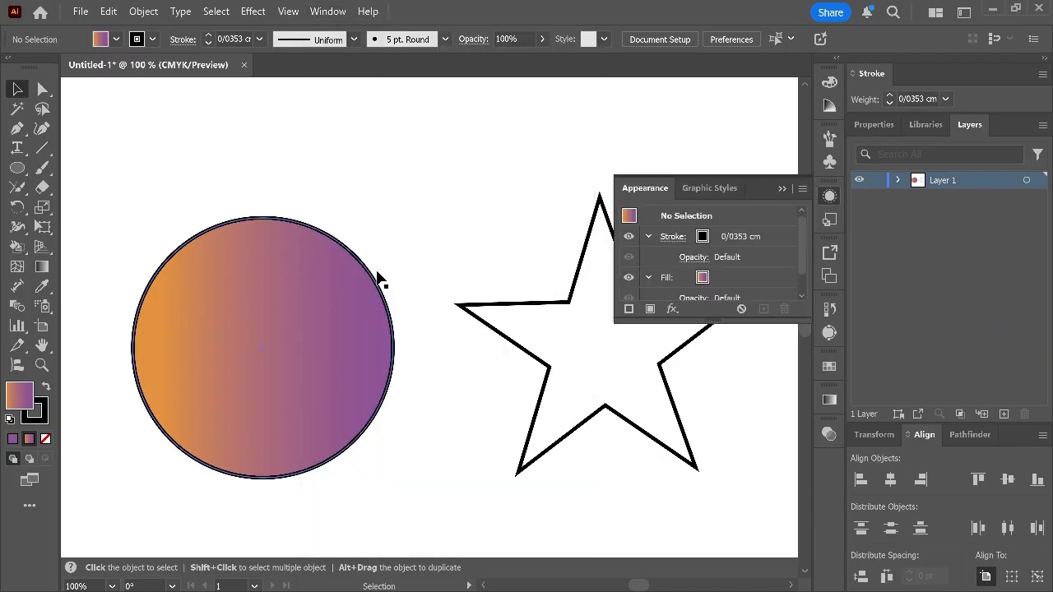
drag(627, 222, 591, 239)
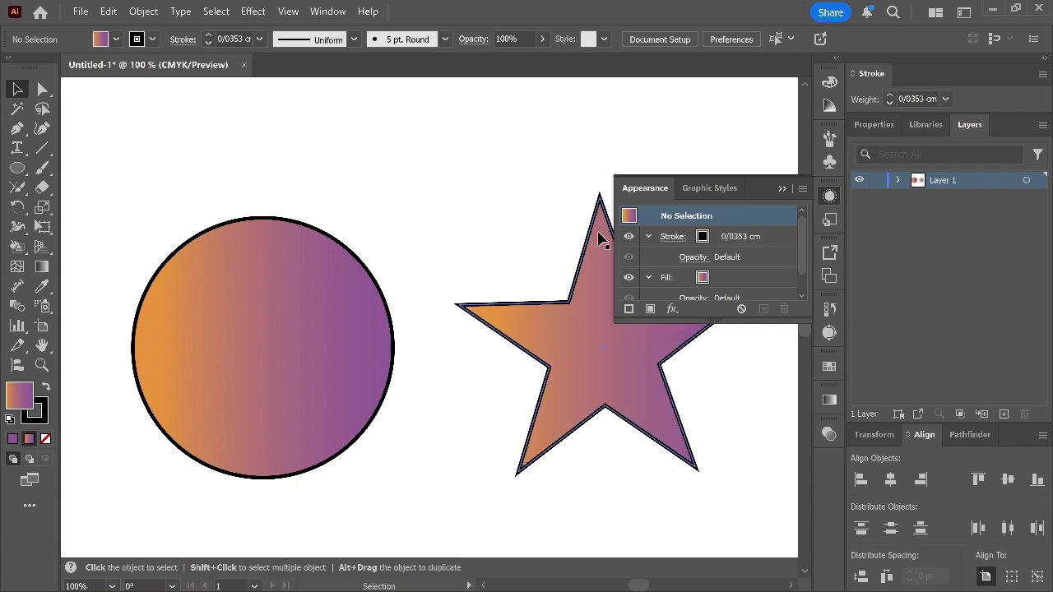
click(780, 189)
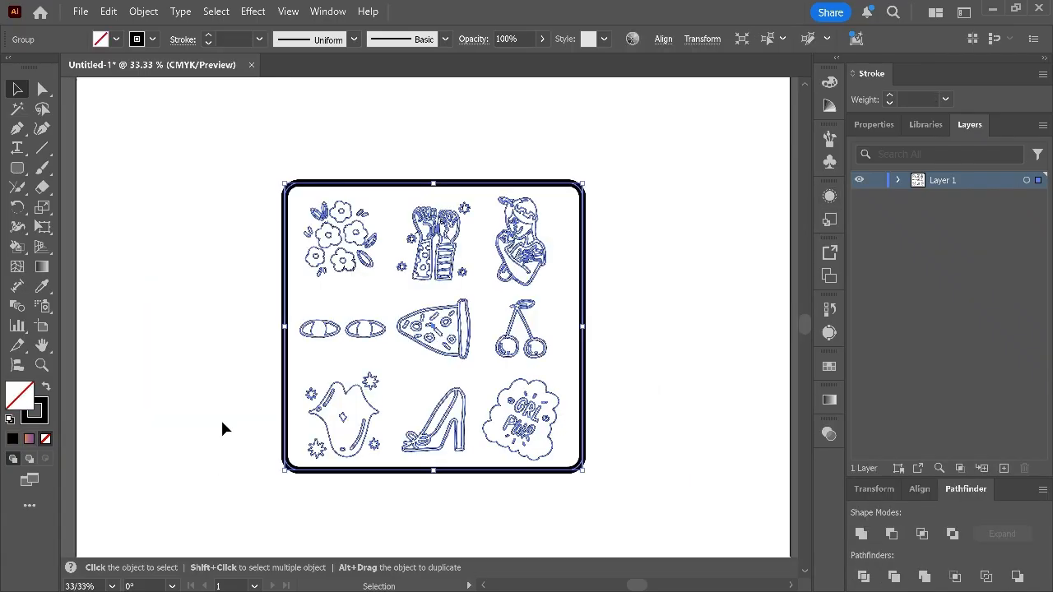
Apply the orange-to-purple linear gradient to the stroke of the grouped icons and their frame, and deselect the group
click(220, 427)
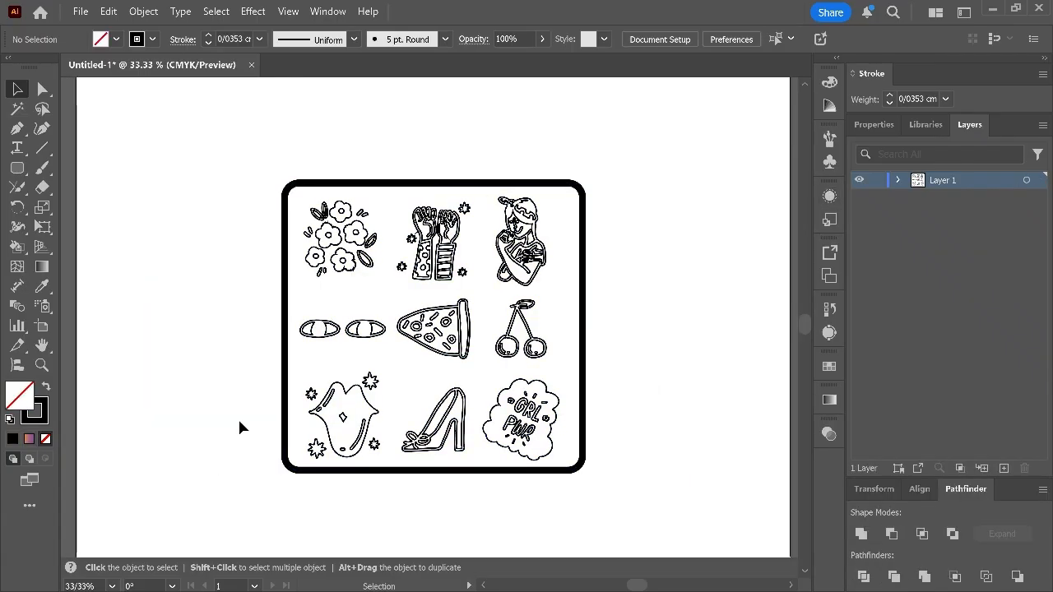
click(364, 405)
click(30, 439)
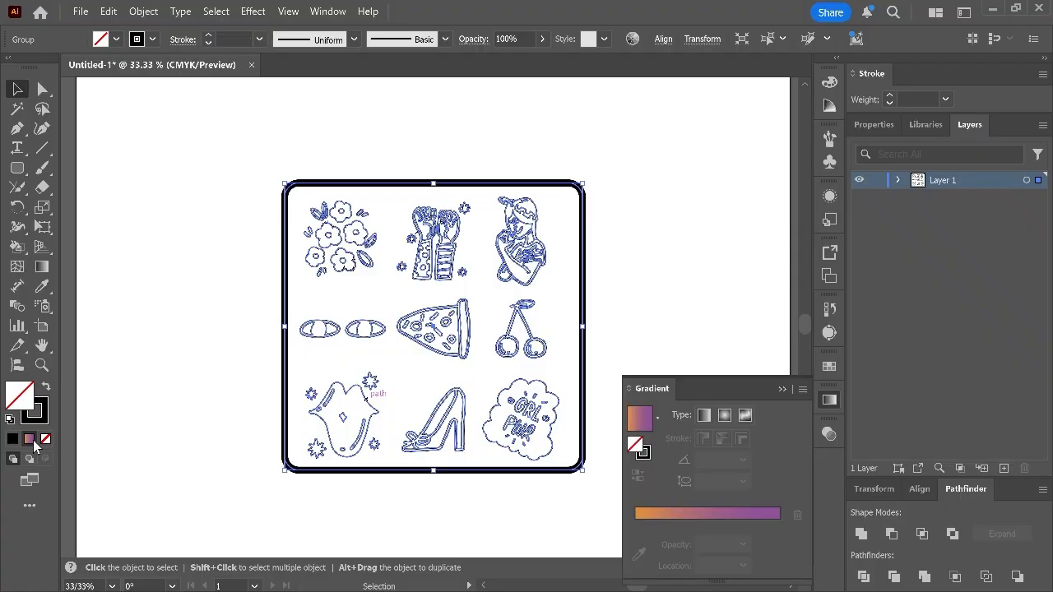
key(ctrl+z)
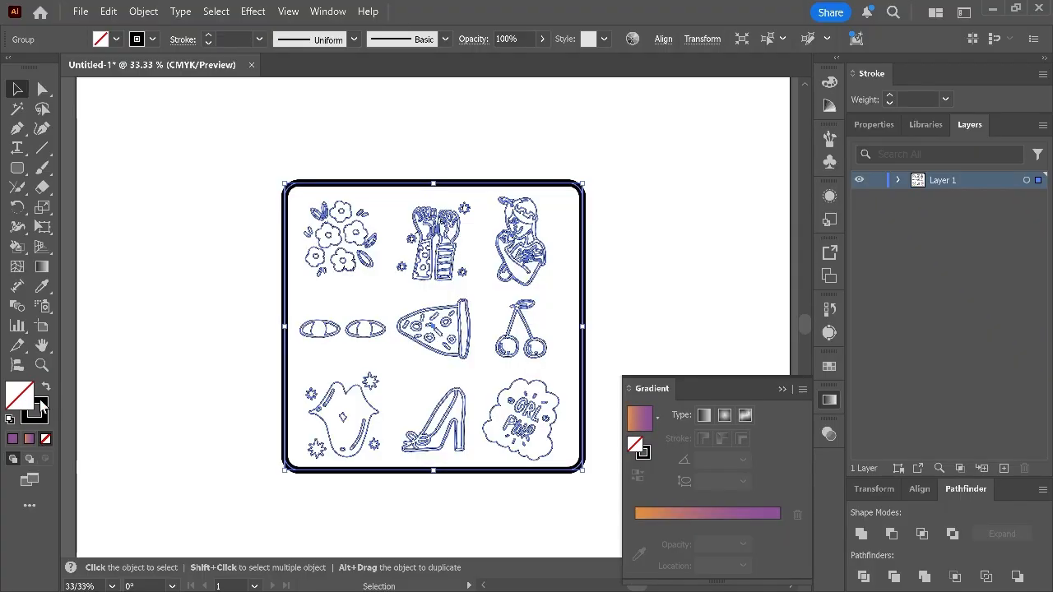
click(35, 408)
click(12, 439)
click(29, 439)
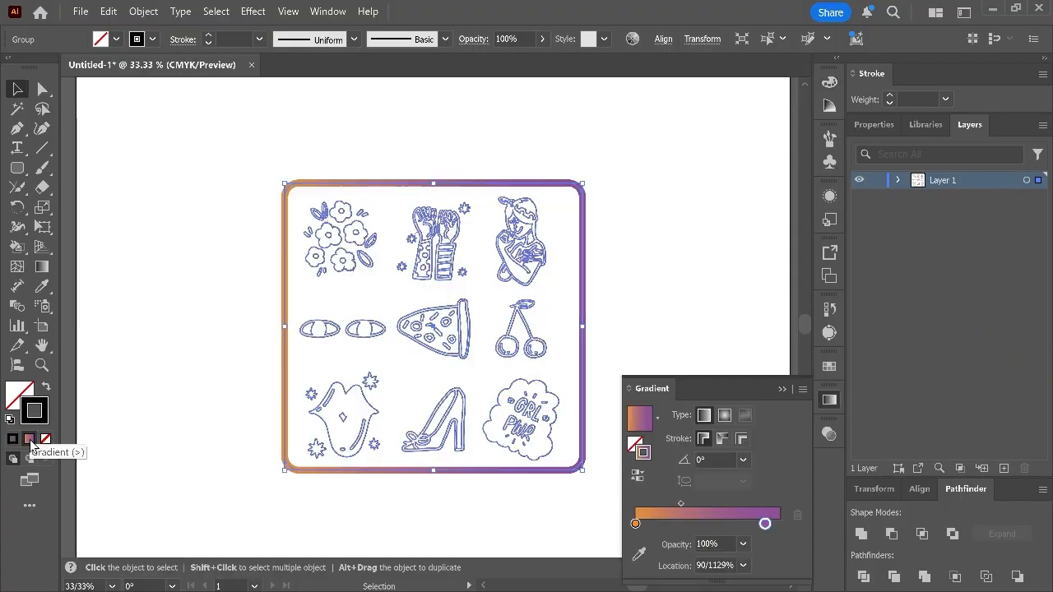
click(209, 415)
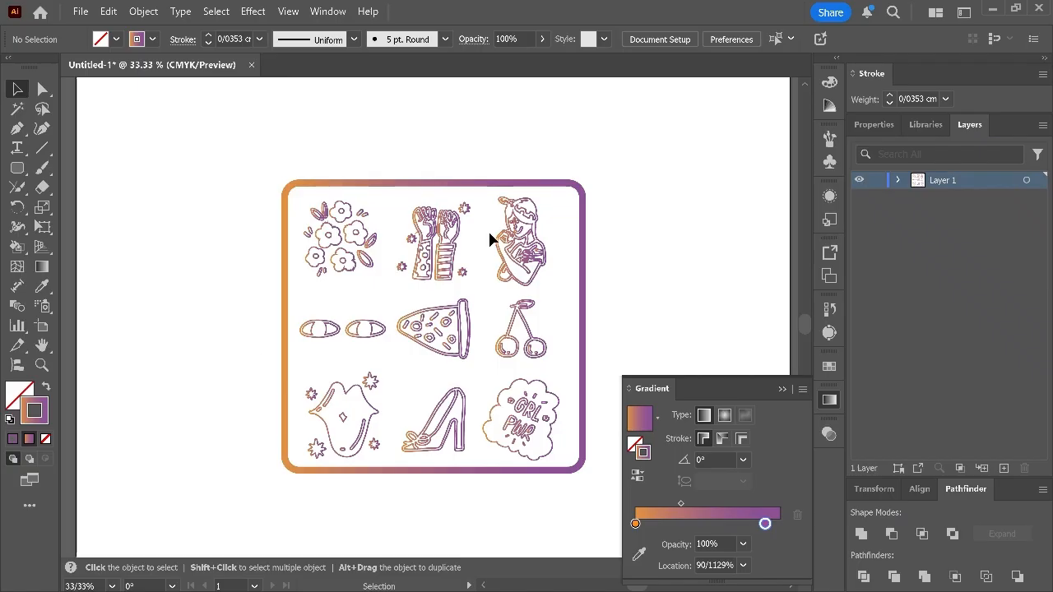
Combine the icons and their frame into one compound path so a single gradient spans the whole design
alt+scroll(508, 255, up, 1)
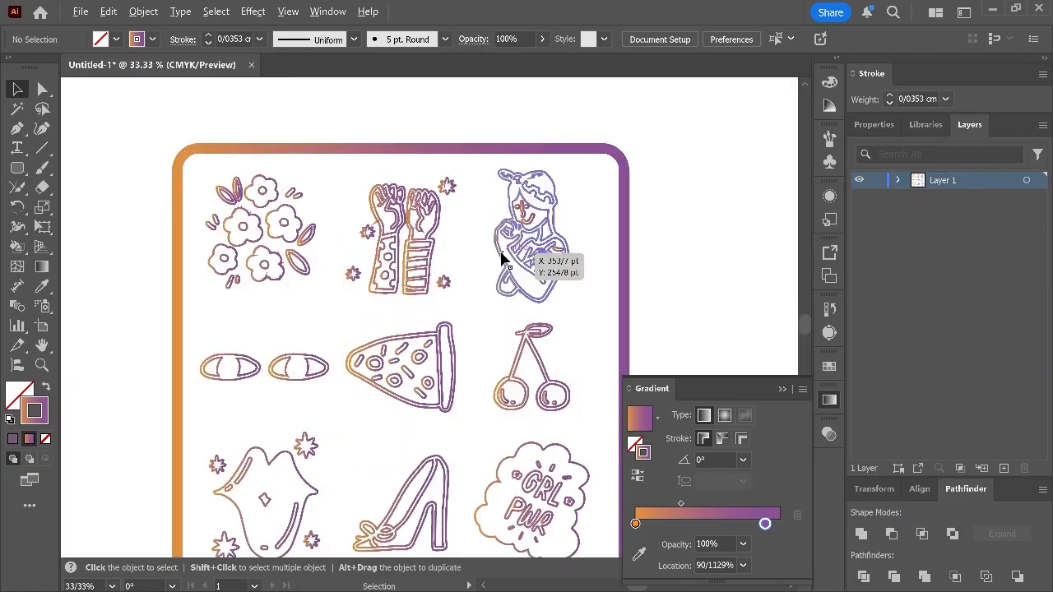
click(782, 389)
alt+scroll(475, 294, up, 1)
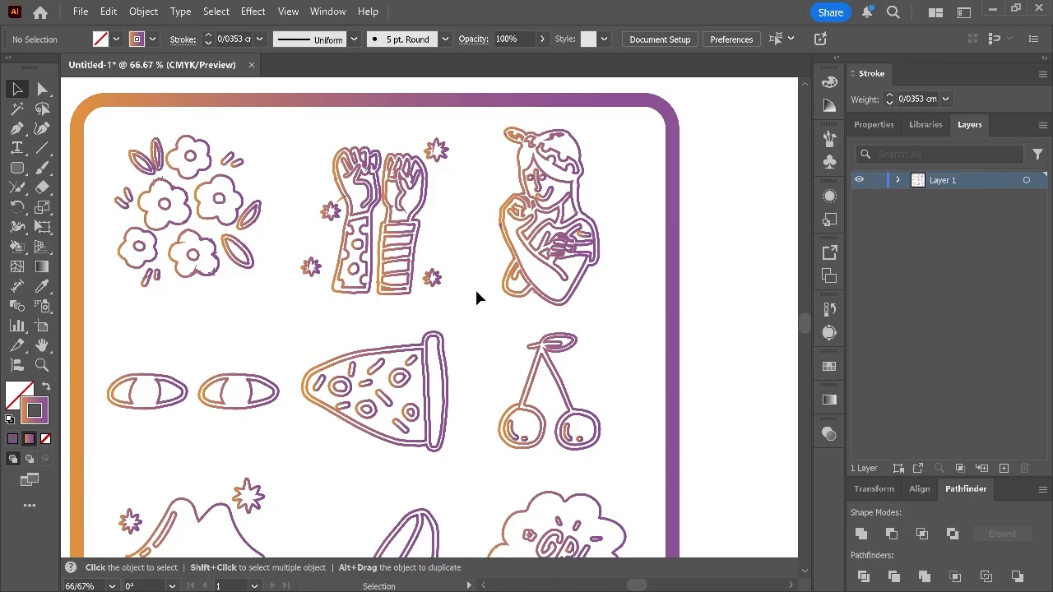
scroll(476, 292, down, 1)
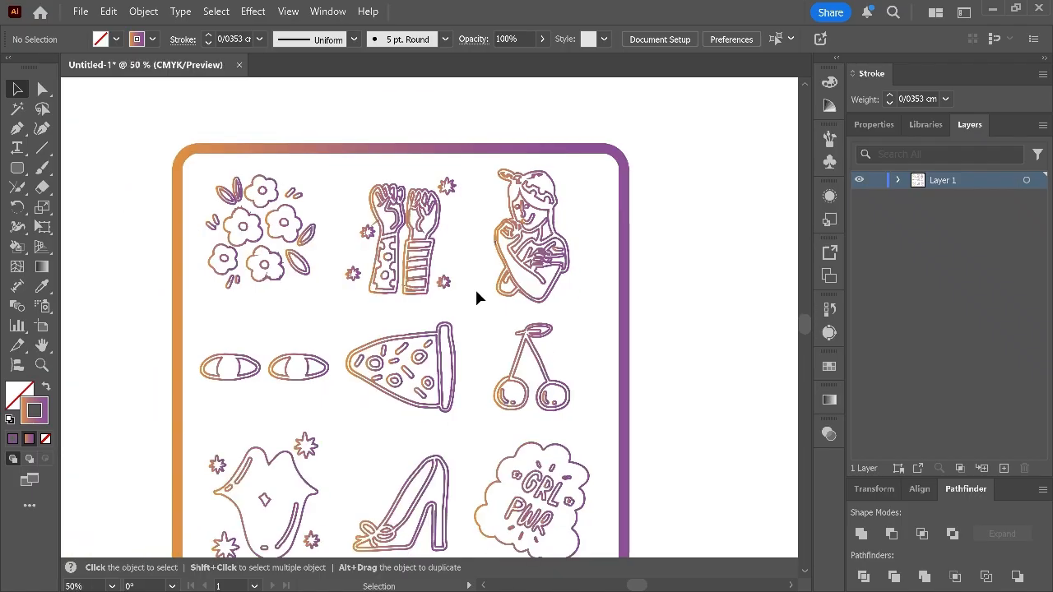
scroll(477, 292, down, 1)
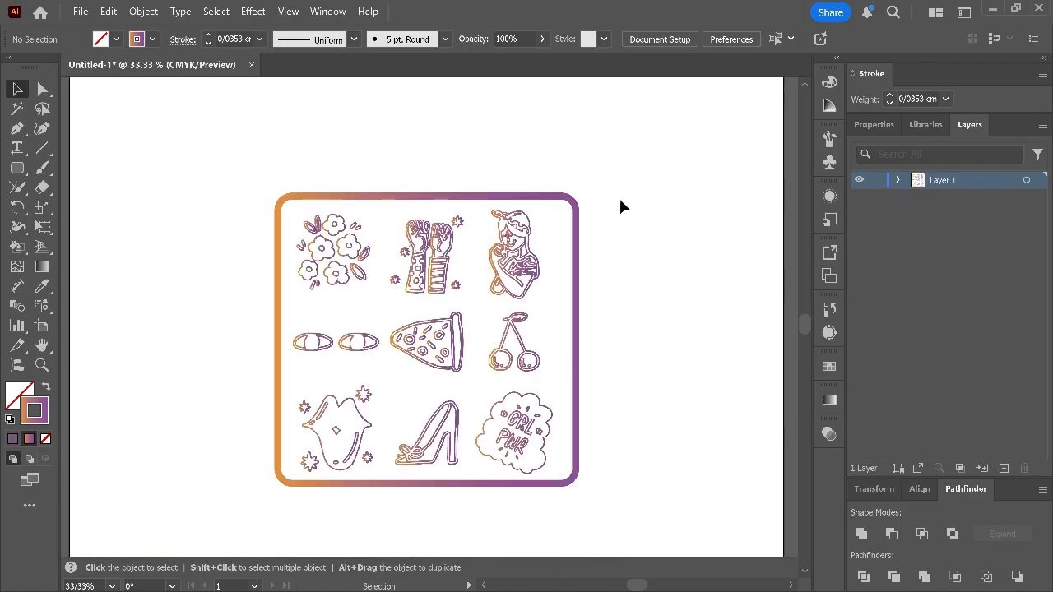
drag(402, 367, 219, 503)
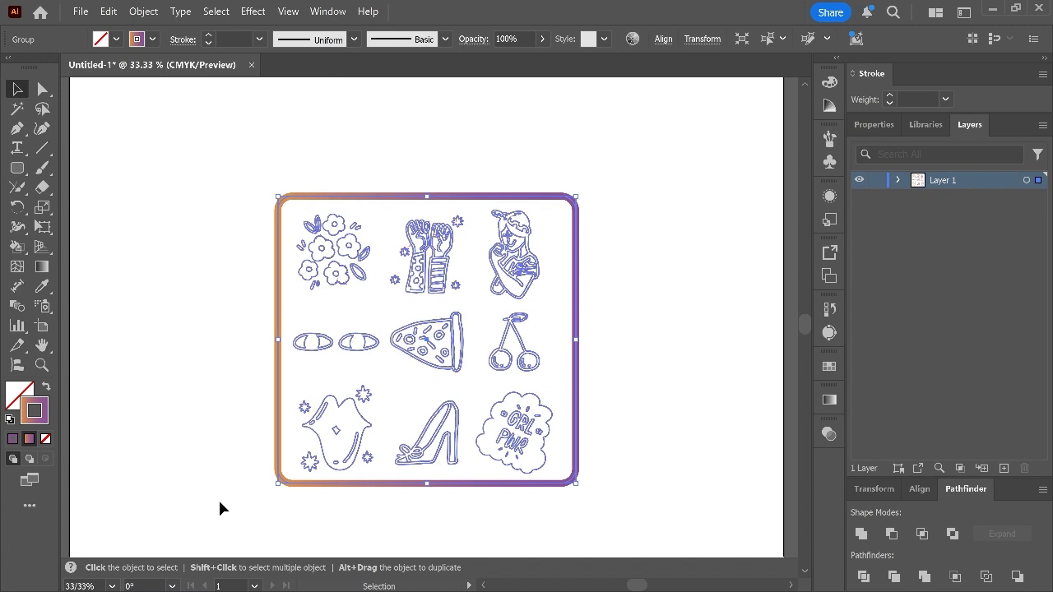
key(a)
key(ctrl+8)
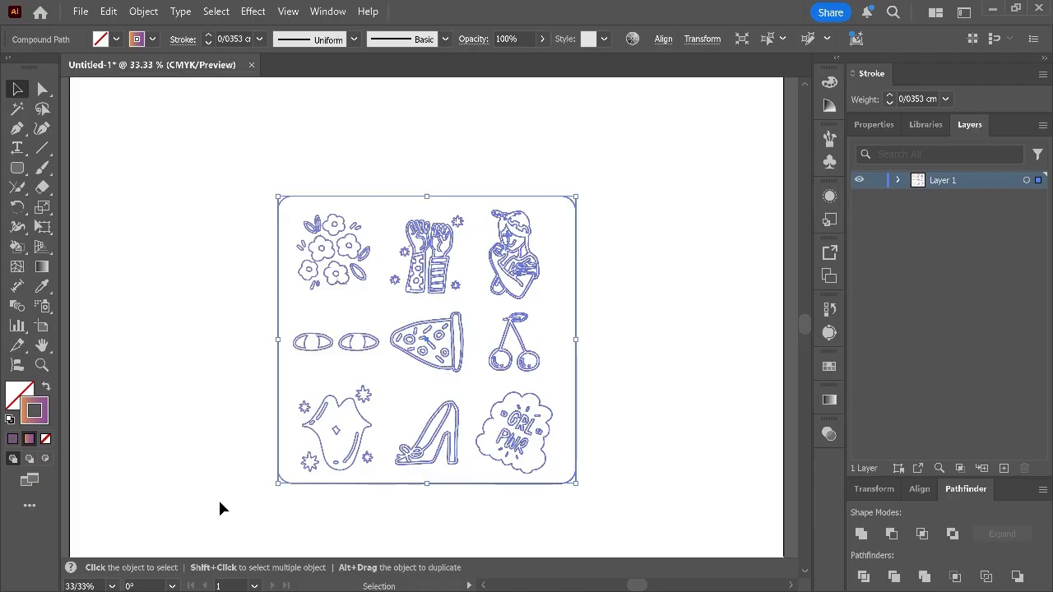
click(189, 428)
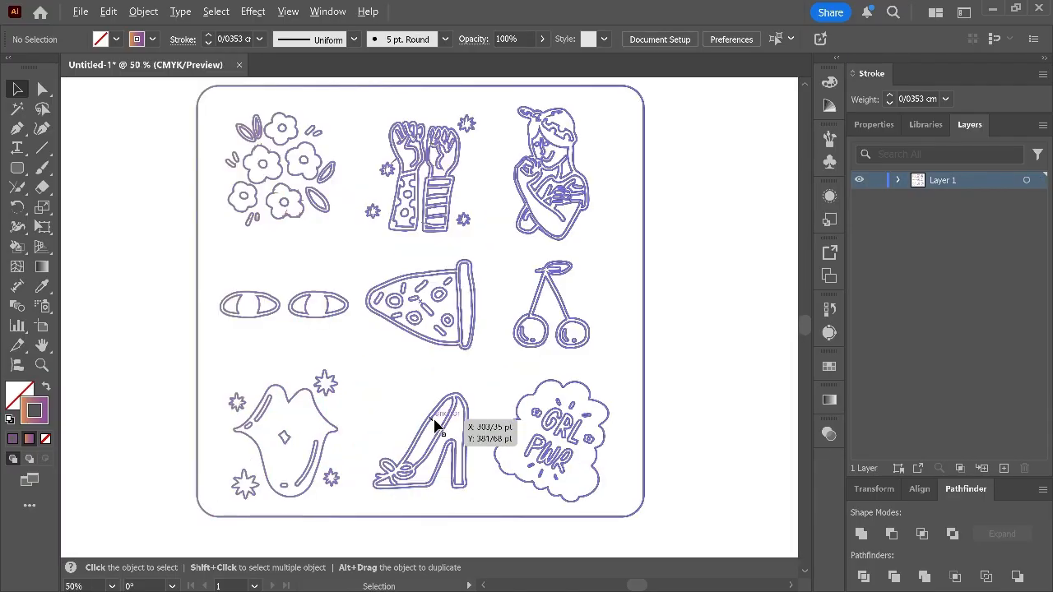
scroll(436, 422, up, 2)
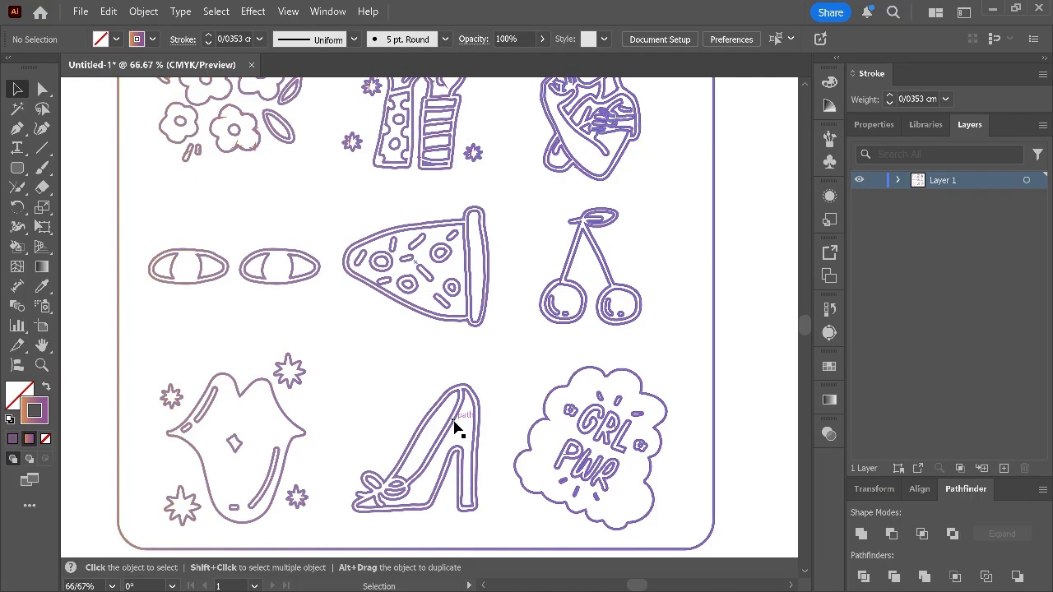
scroll(455, 426, down, 1)
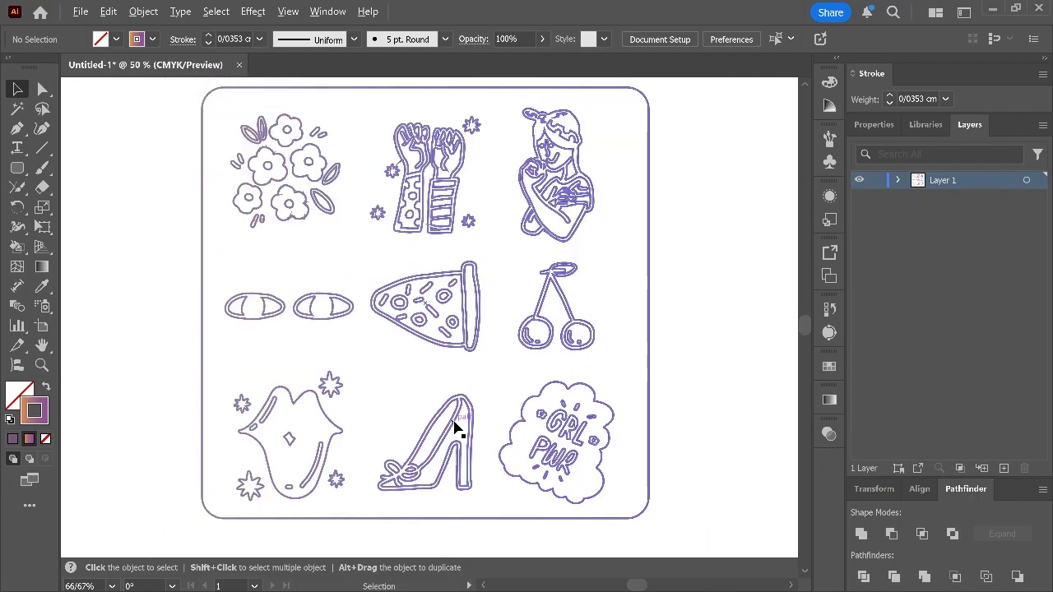